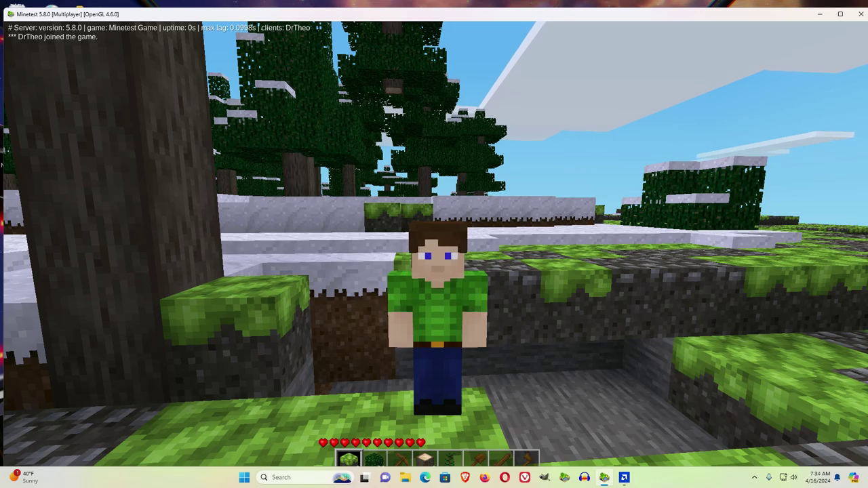
Switch to the first-person view and look at the default crafting inventory
key(F7)
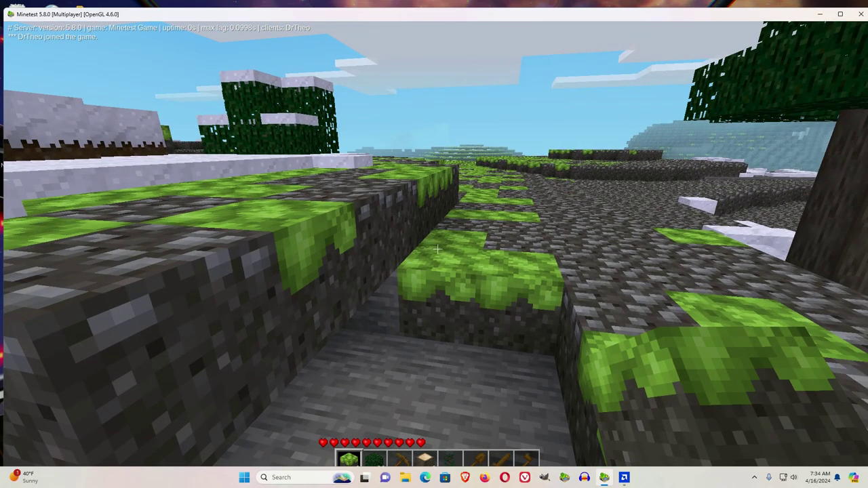
key(i)
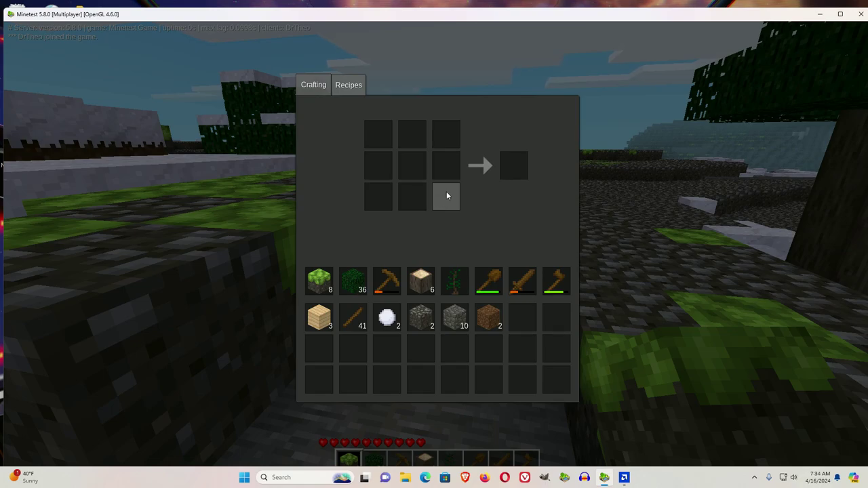
key(Escape)
Exit the world to the main menu and open the online content browser
key(Escape)
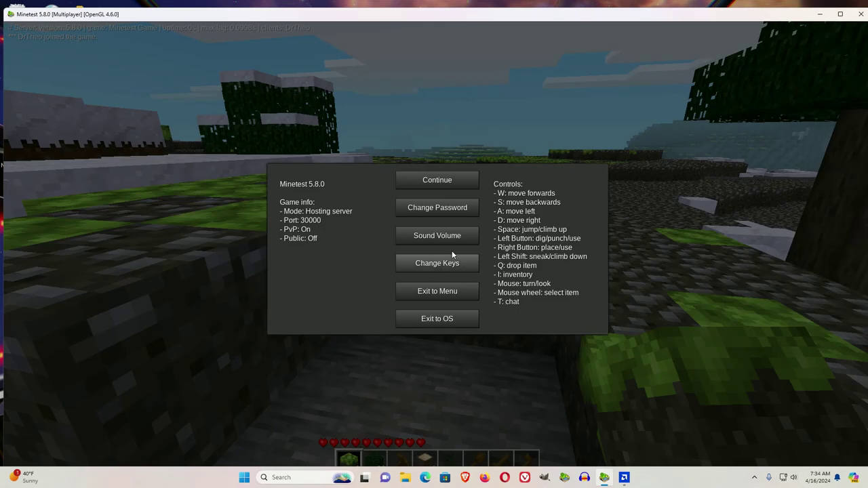
click(443, 294)
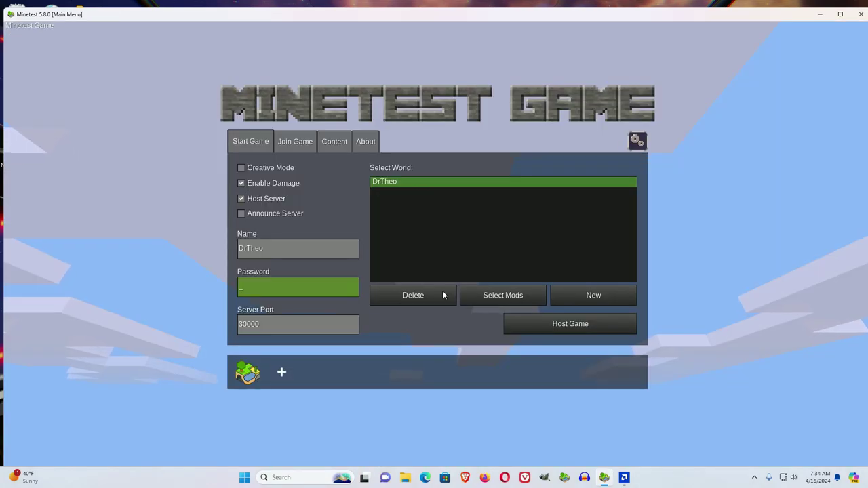
click(335, 141)
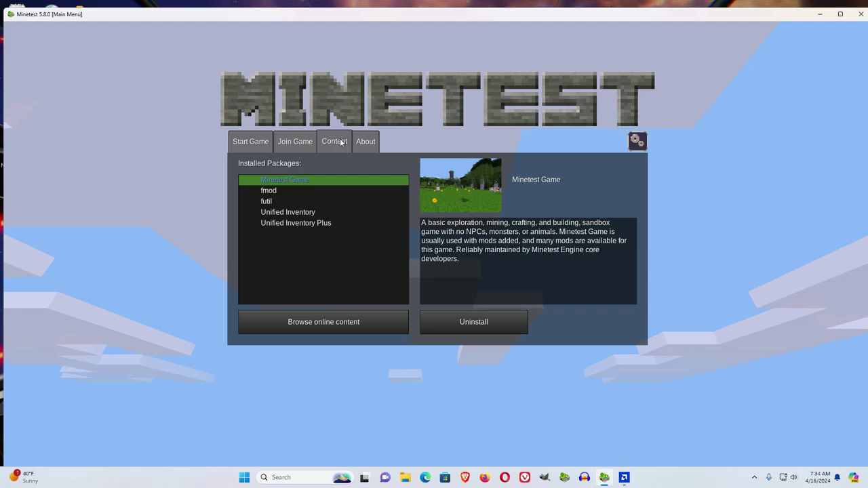
click(333, 323)
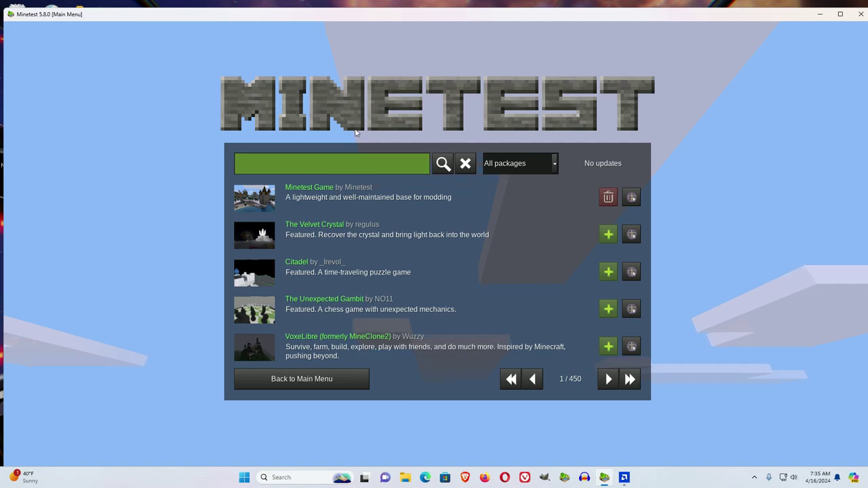
Search the online packages for "unified inventory"
text(unifie)
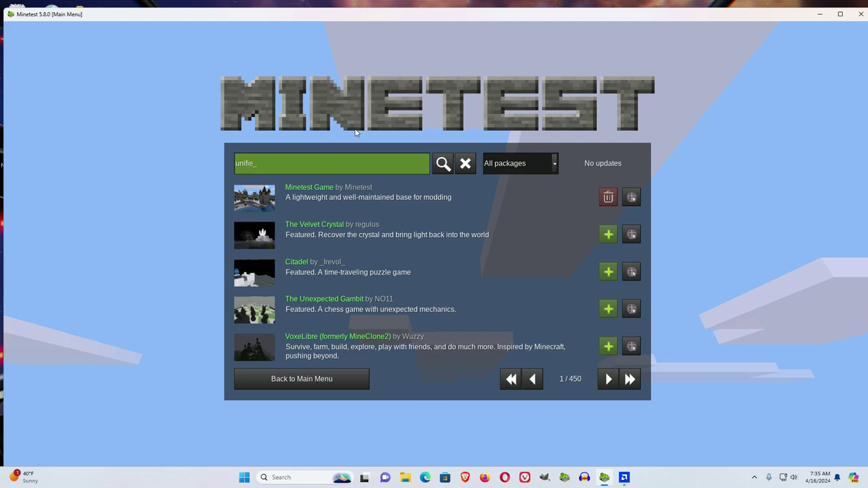
text(d invento)
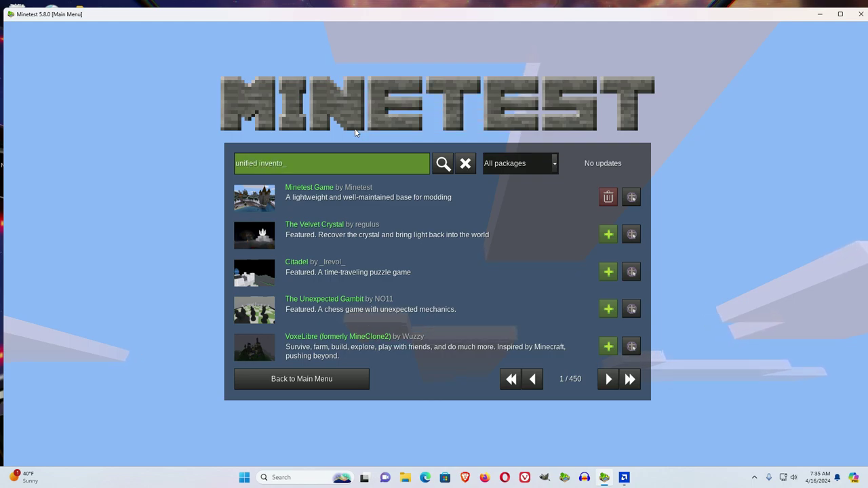
text(ry)
key(Return)
Replace the package search with "inventory" and run it
key(ctrl+a)
key(BackSpace)
text(inv)
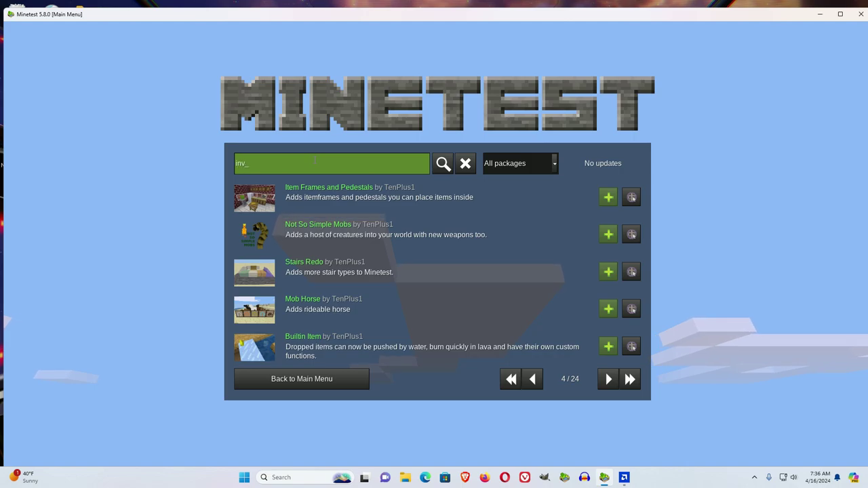
text(entory)
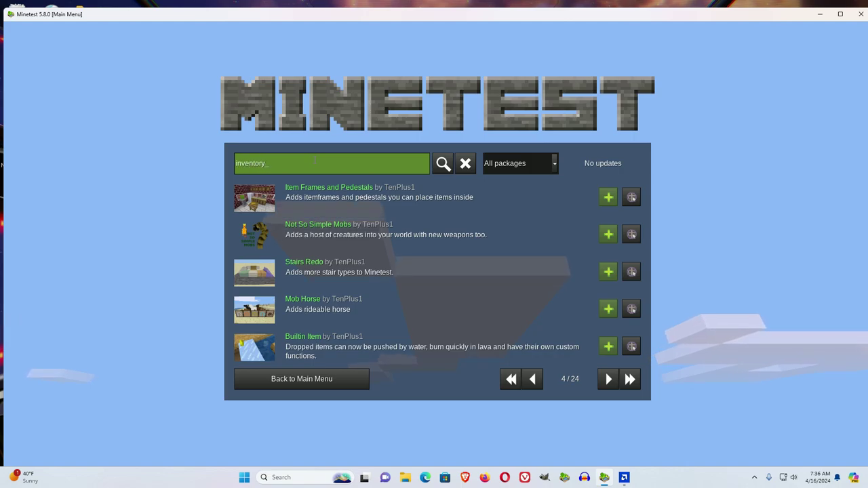
click(443, 164)
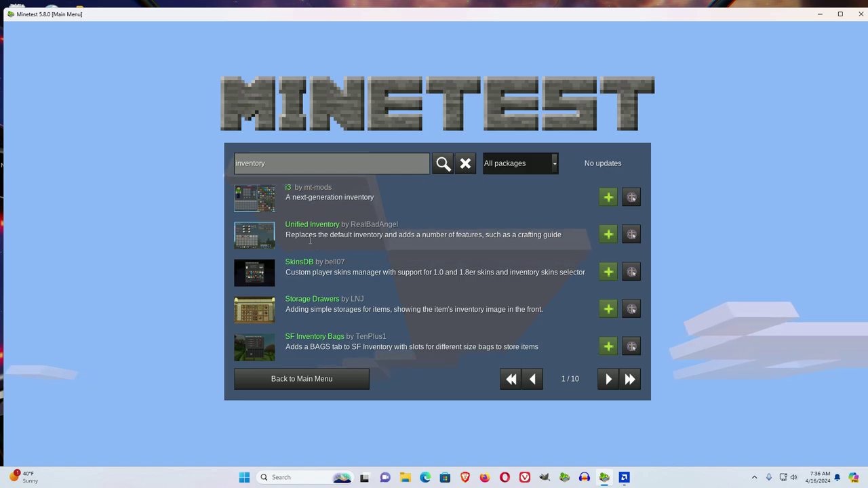
Install Unified Inventory Plus from the second results page together with its missing dependencies, using Minetest Game as base game
click(608, 379)
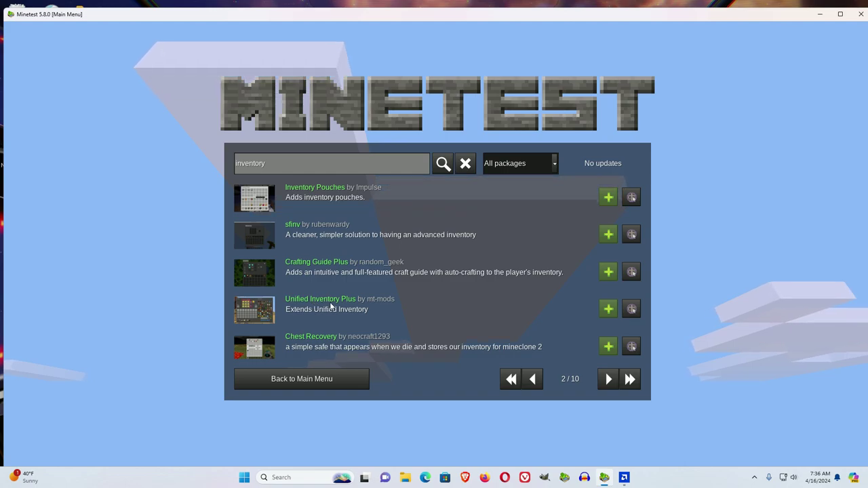
click(607, 310)
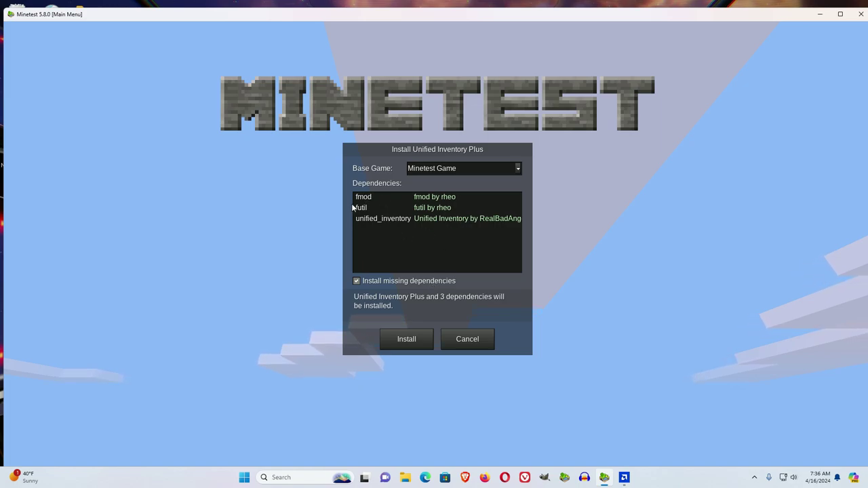
click(406, 338)
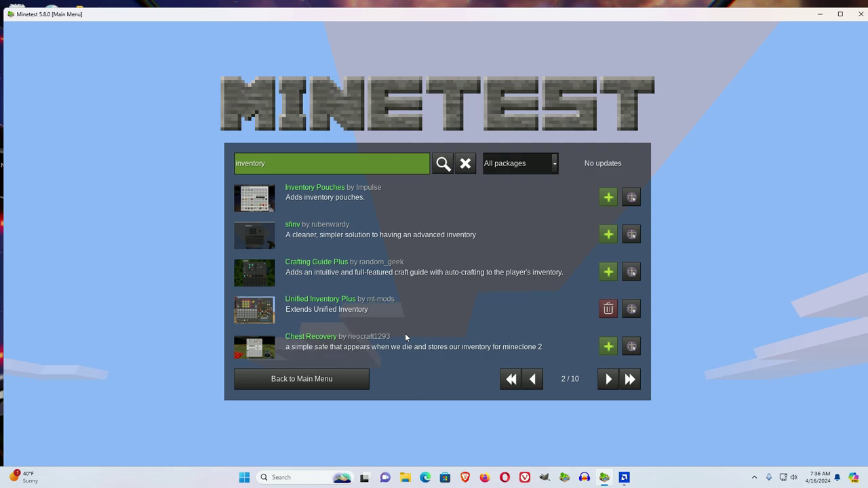
Return to the game start page and enable all installed mods for the selected world
click(307, 377)
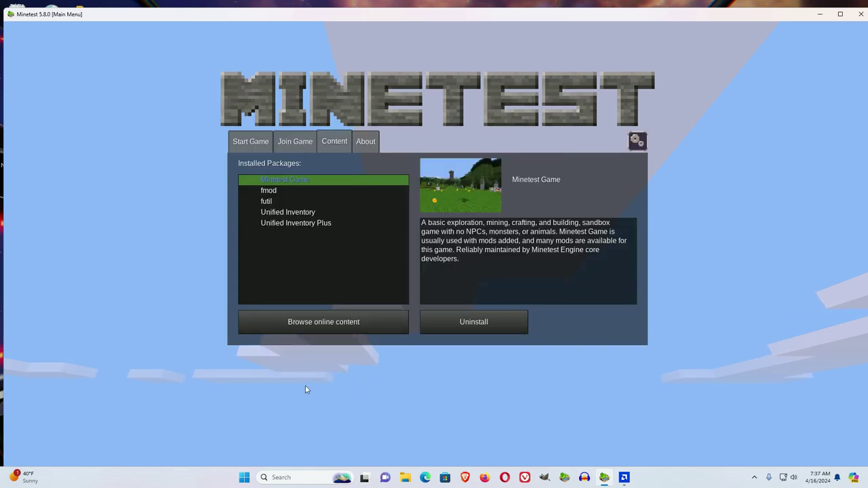
click(247, 143)
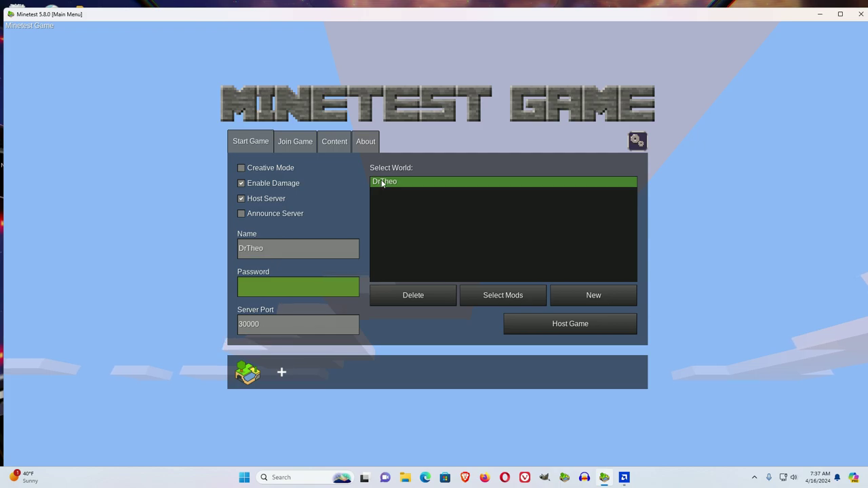
click(491, 296)
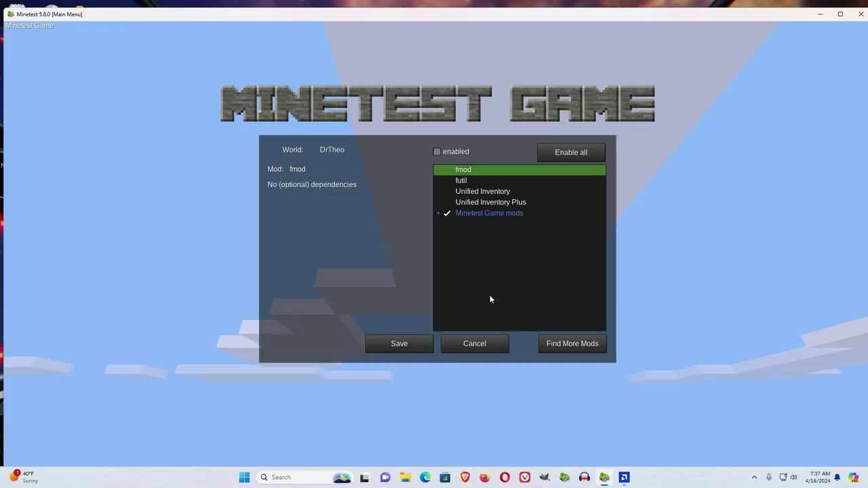
click(560, 151)
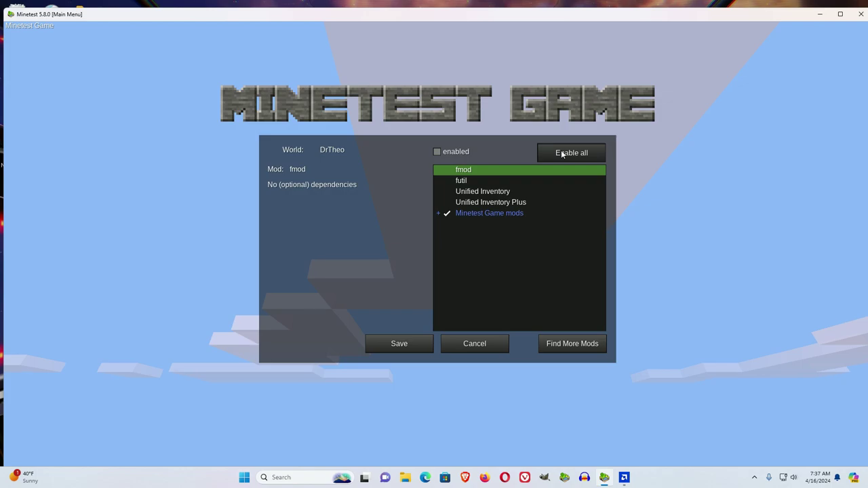
Review the dependencies of Unified Inventory Plus, Unified Inventory, futil and fmod
click(466, 204)
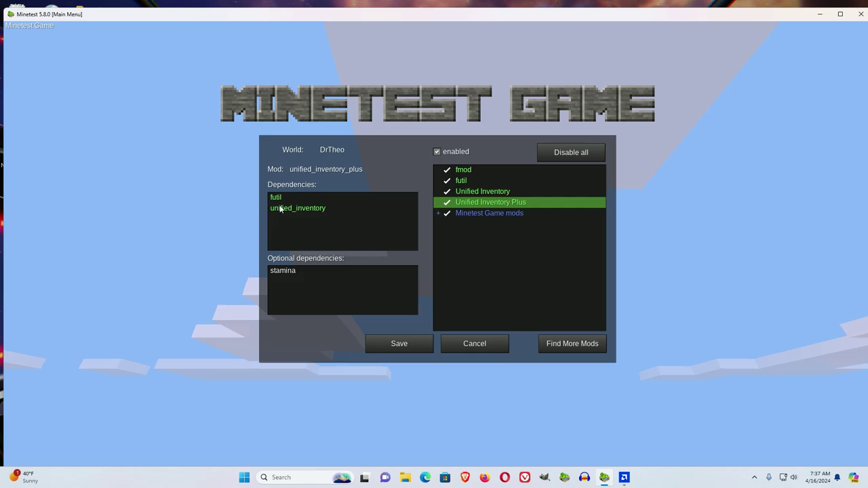
click(465, 192)
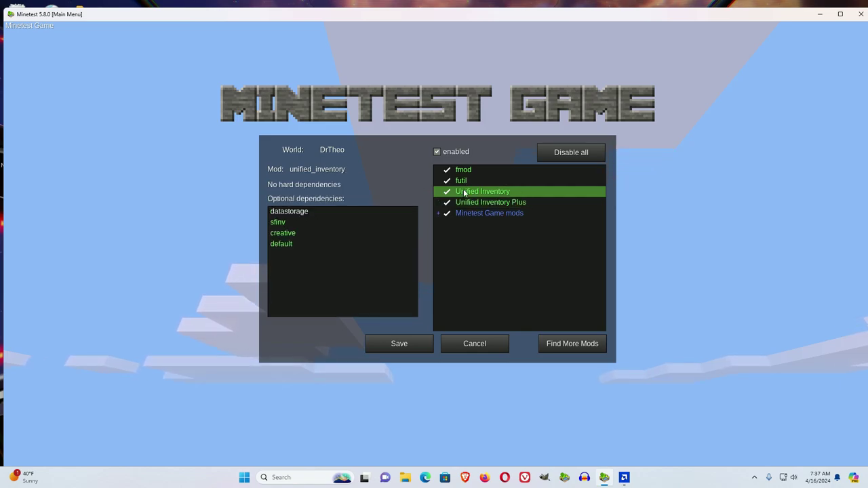
click(461, 181)
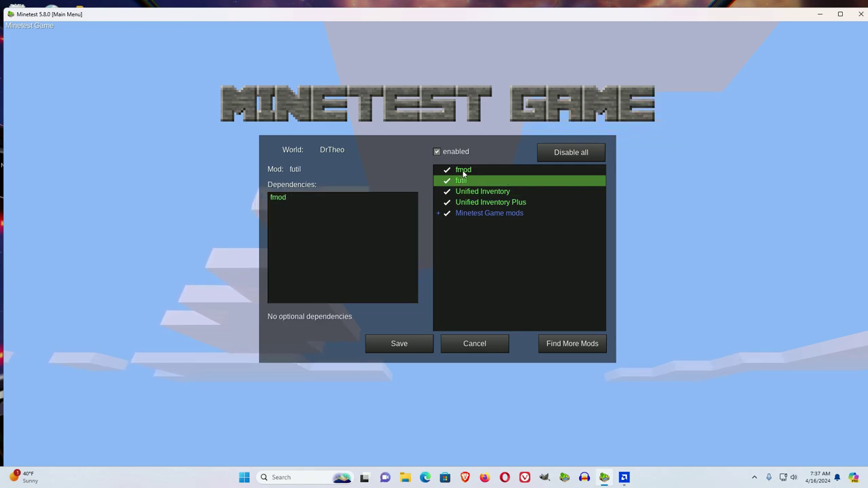
click(460, 170)
click(473, 201)
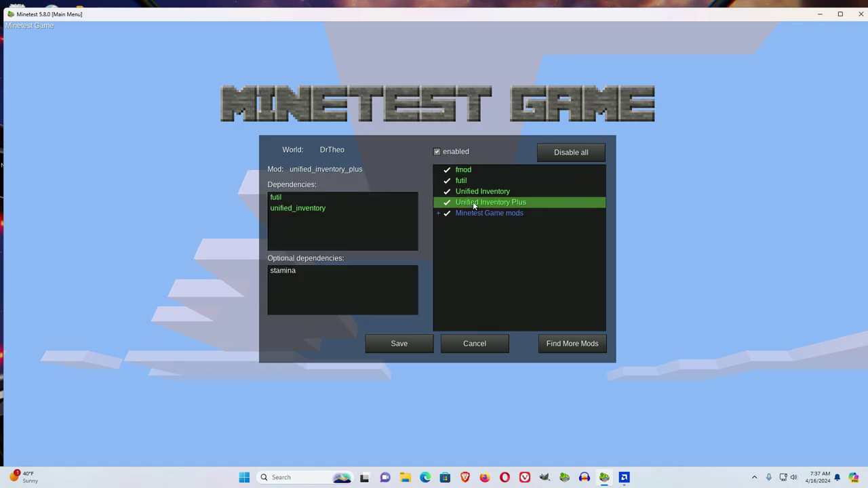
Save the world's mod selection and host the game
click(417, 348)
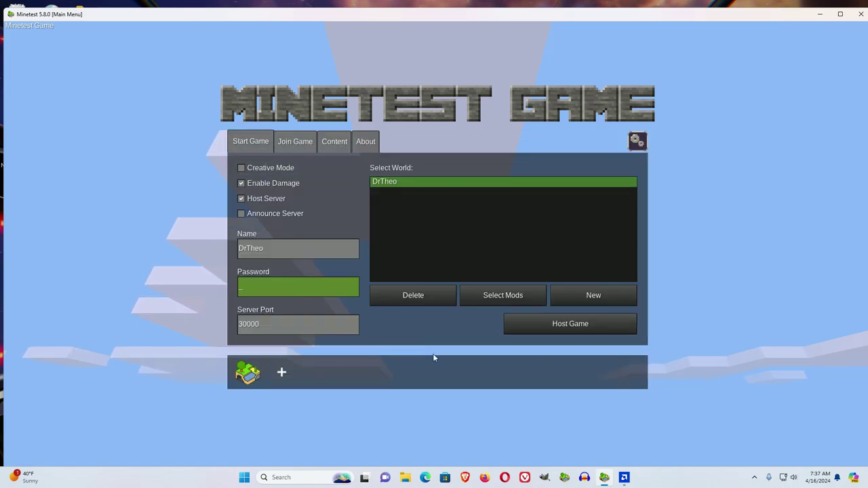
click(541, 328)
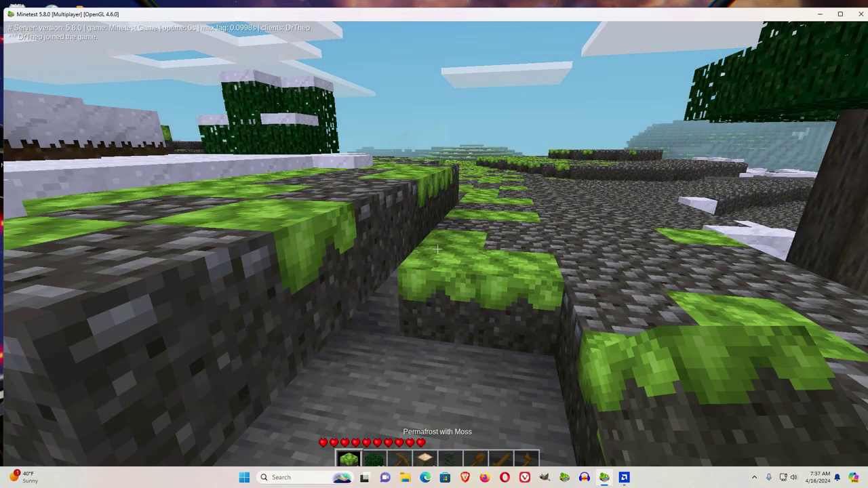
Filter the new inventory's item list by "axe" and view the crafting recipe of the Wooden Axe
key(i)
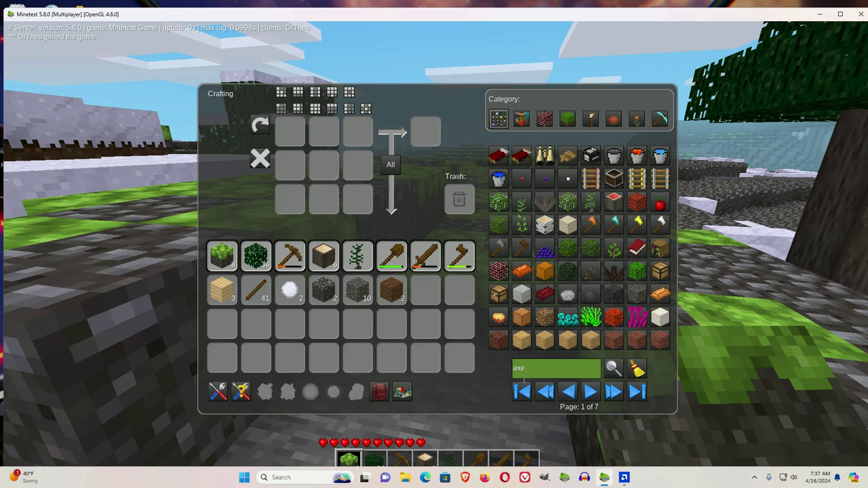
key(Return)
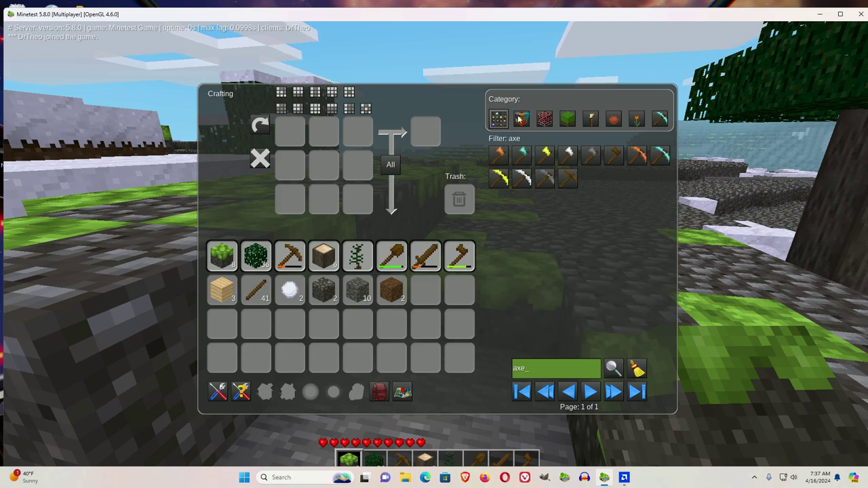
click(612, 157)
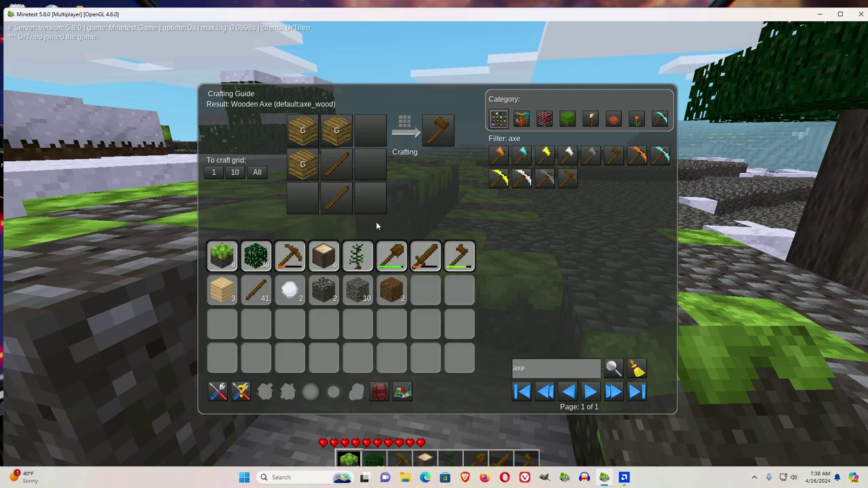
key(Escape)
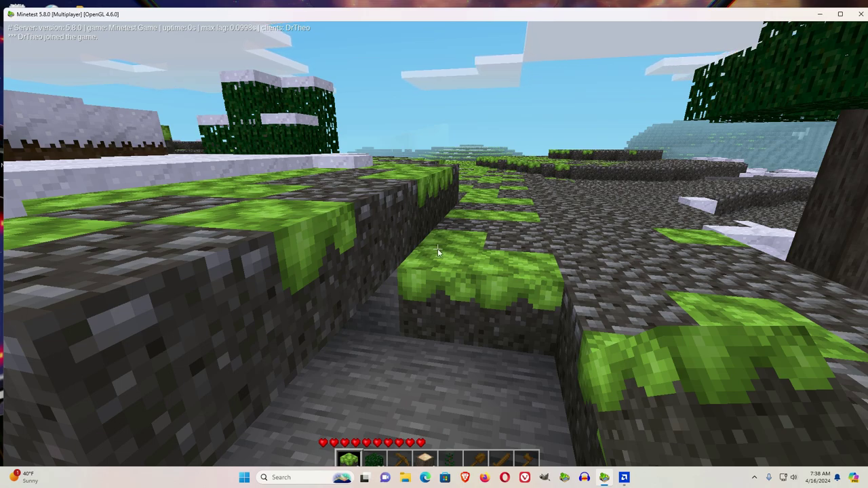
Run the /help command and look through the *builtin* commands and their parameters
key(slash)
text(help)
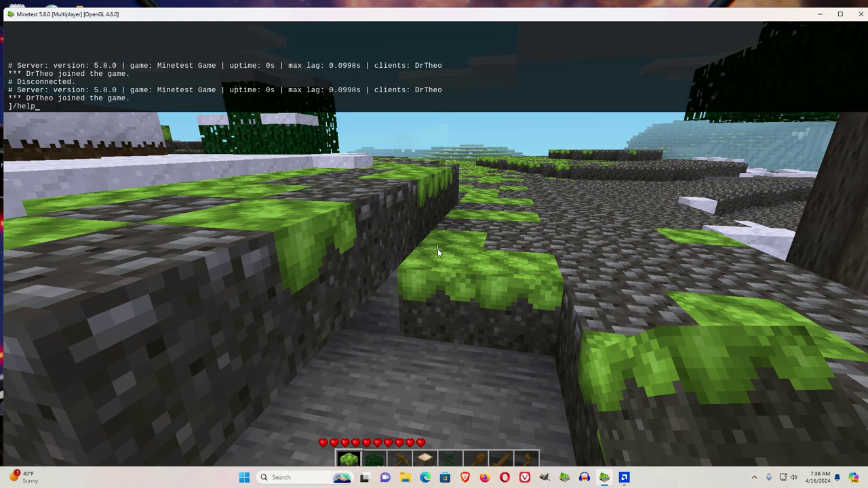
key(Return)
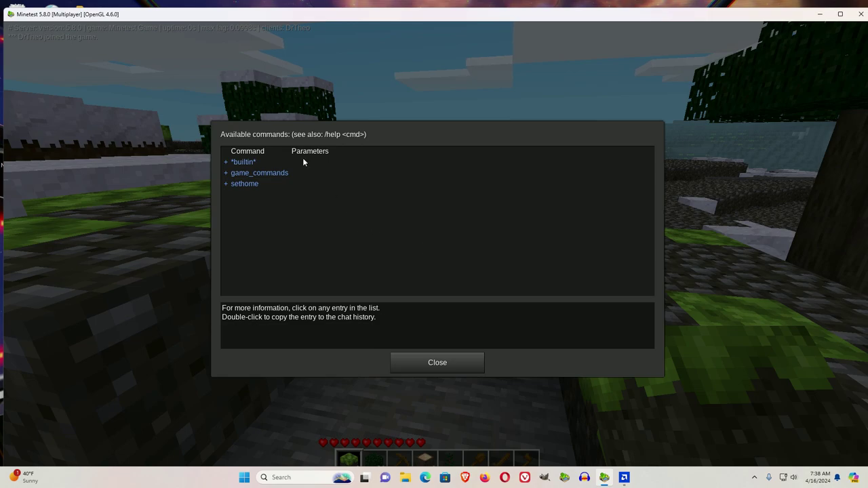
click(225, 162)
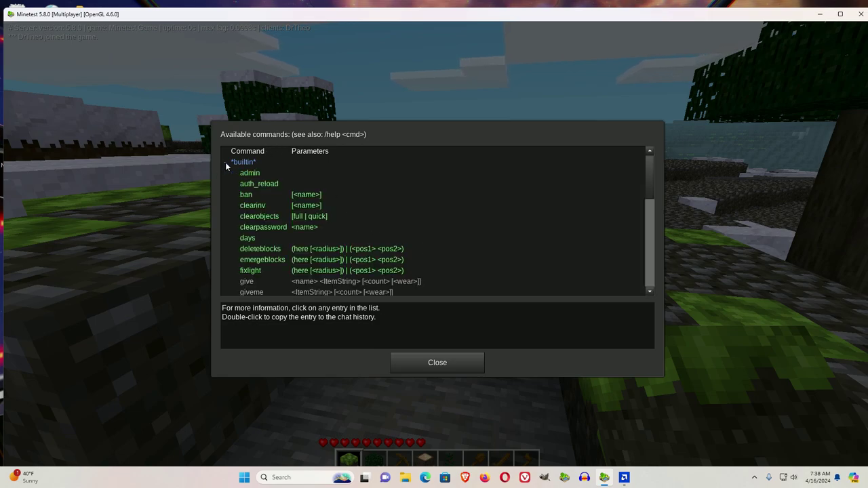
scroll(284, 193, down, 3)
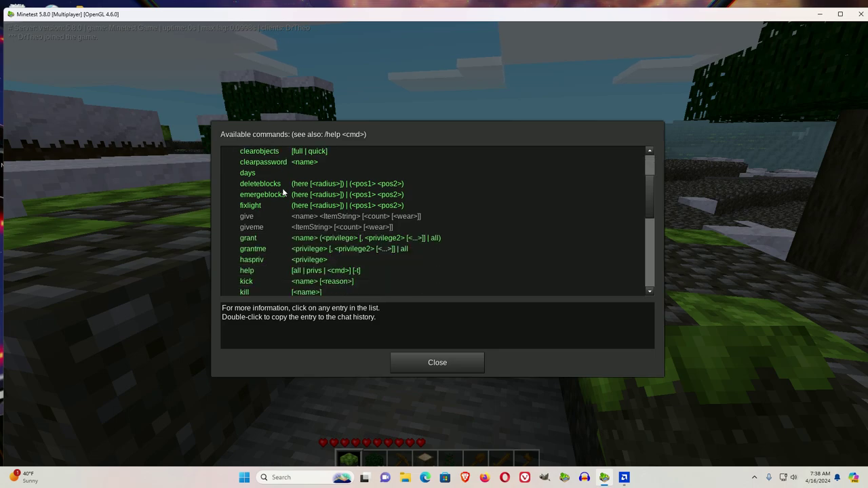
scroll(299, 217, down, 2)
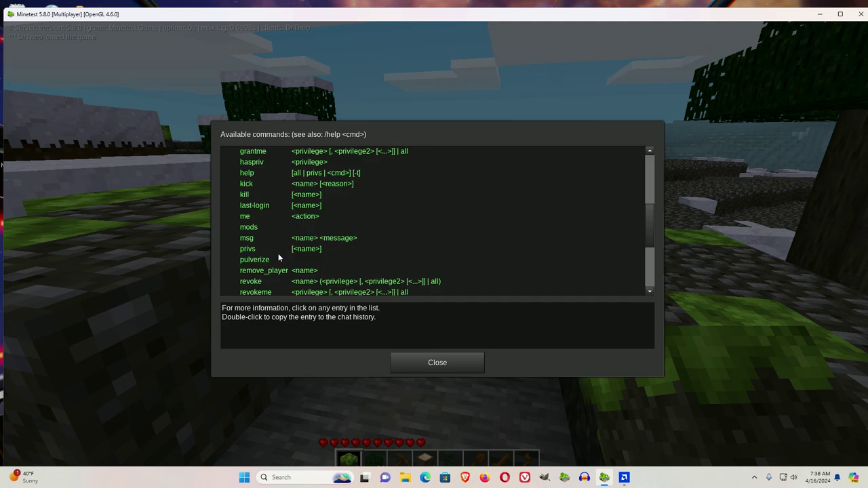
scroll(278, 253, down, 2)
scroll(277, 253, down, 2)
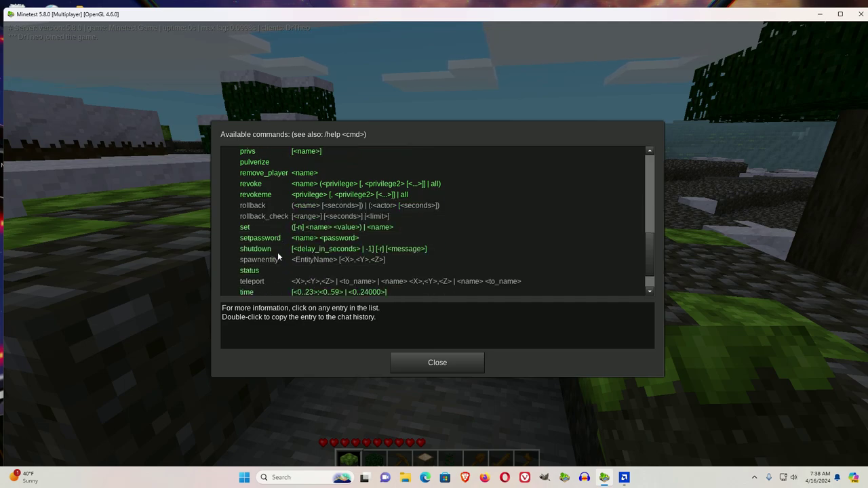
scroll(278, 252, up, 4)
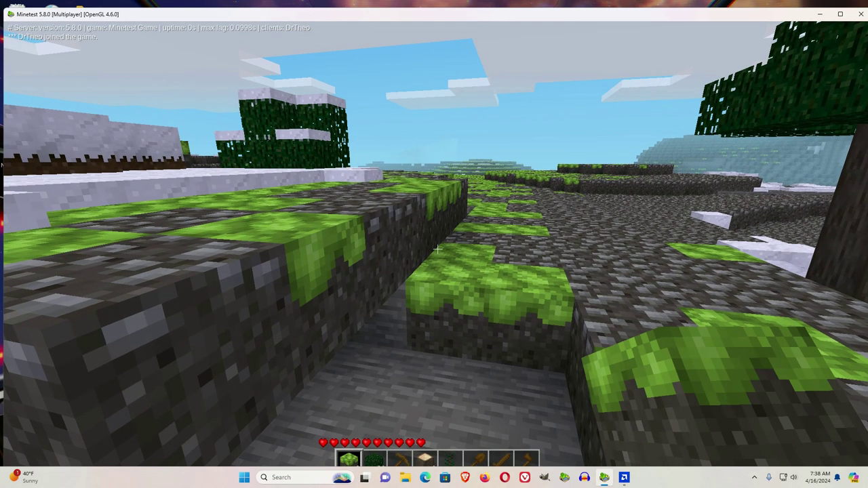
Run /help privs and look through the available privileges and their descriptions
click(422, 357)
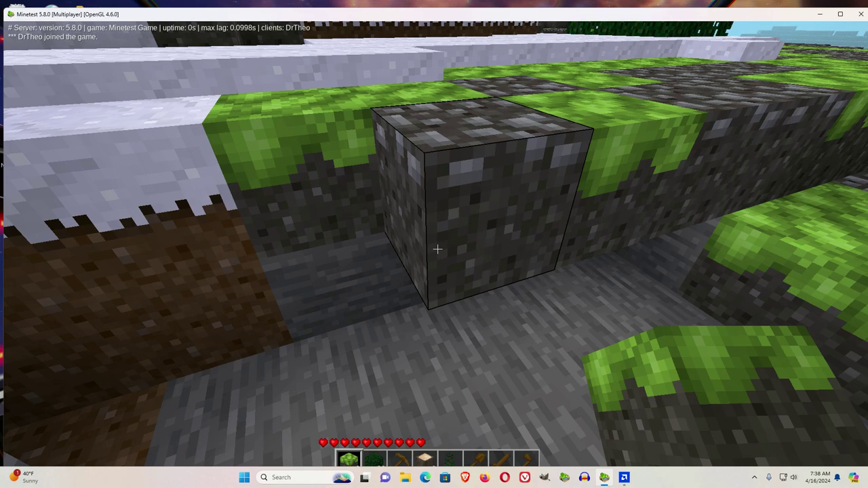
key(slash)
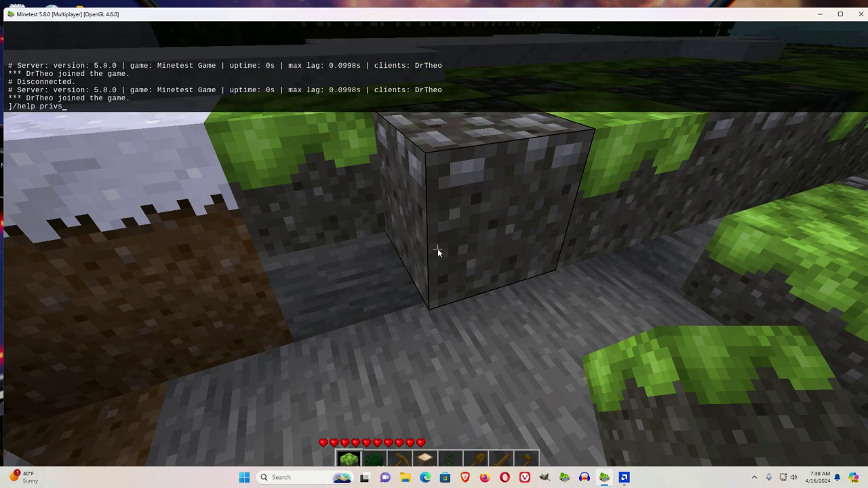
key(Return)
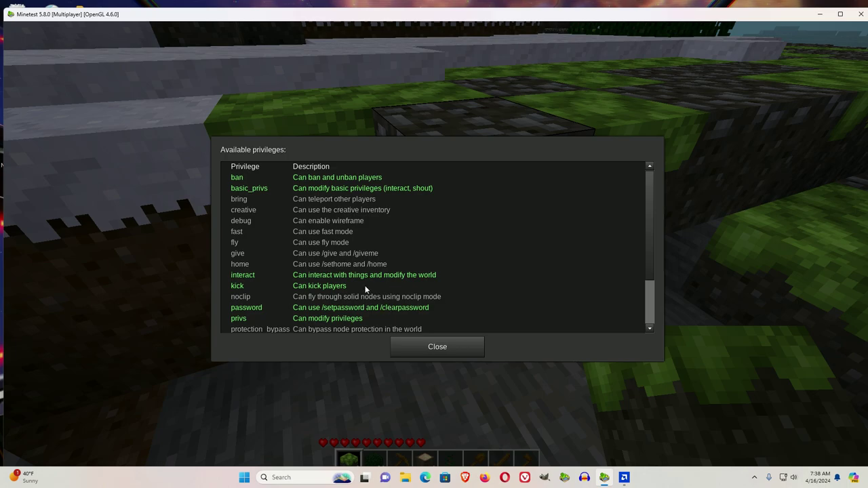
scroll(365, 288, down, 3)
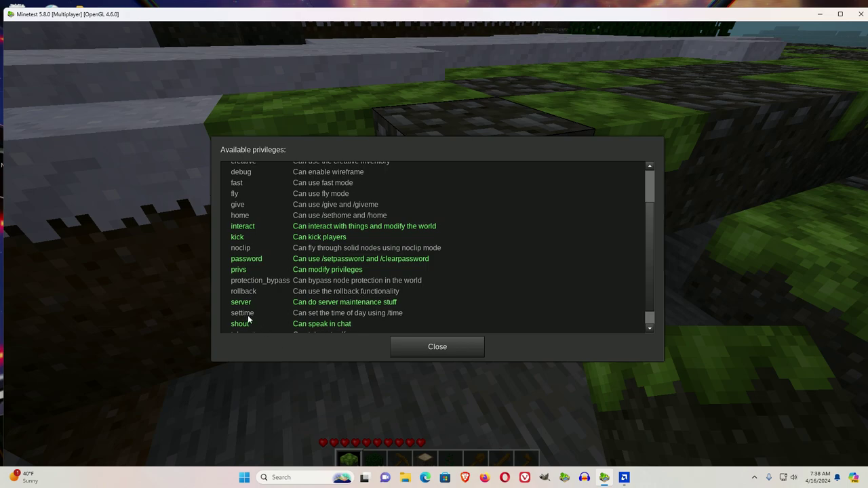
click(405, 346)
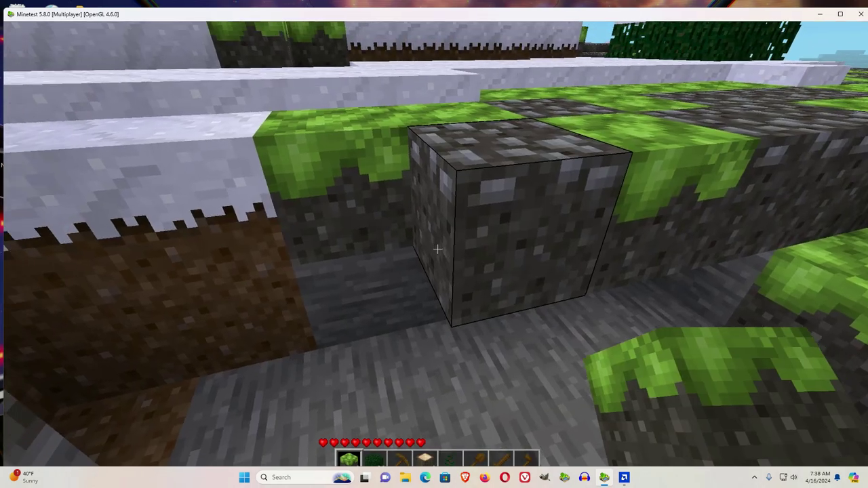
Grant yourself the settime privilege with /grantme settime
key(slash)
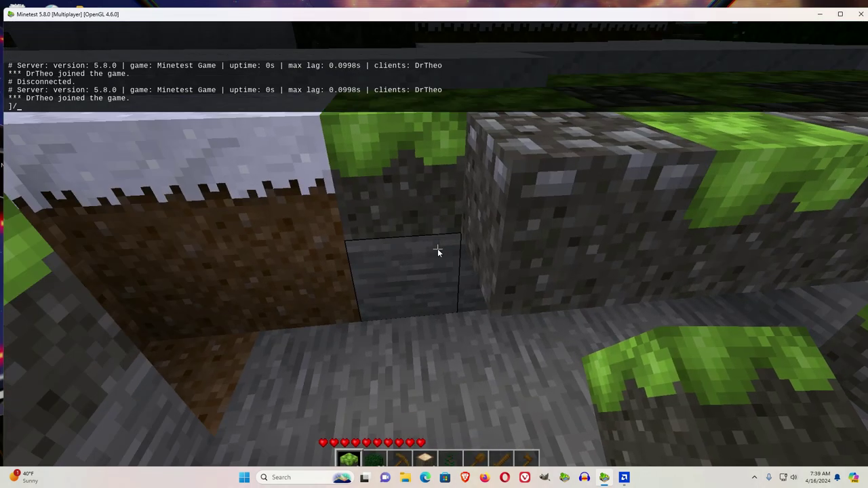
text(grantme settime)
key(Return)
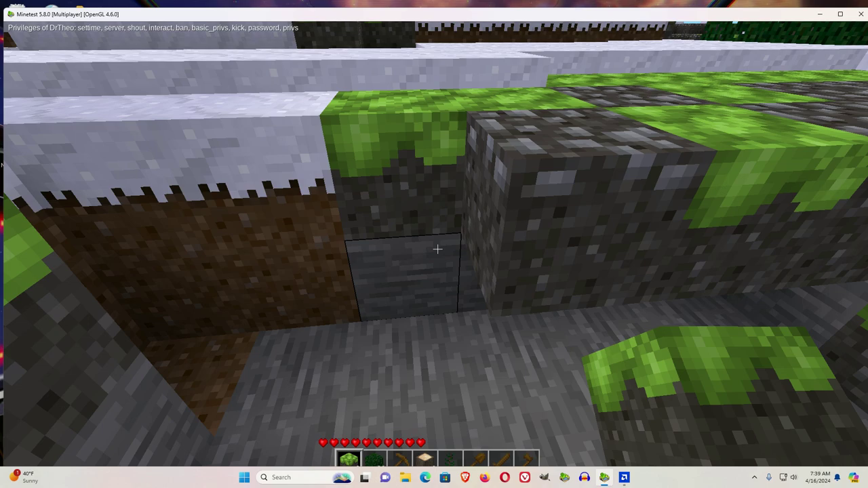
Move the game window up so the whole hotbar shows, and check the time-of-day controls in the inventory
key(Escape)
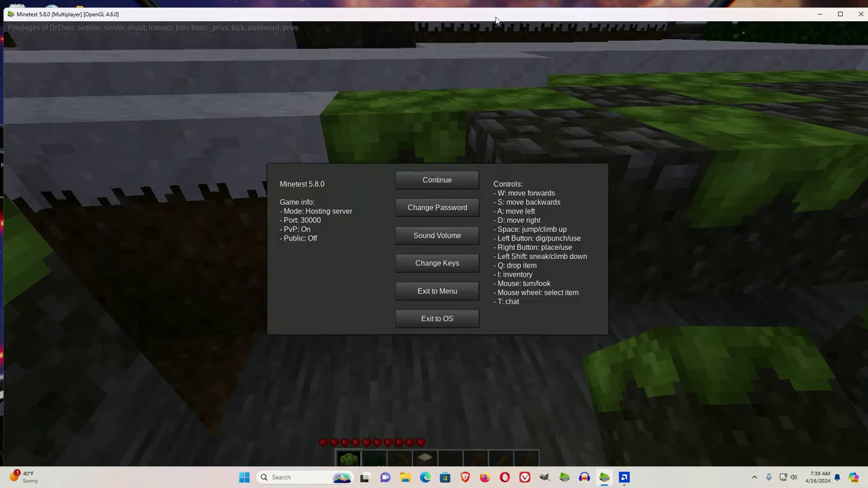
drag(495, 19, 500, 14)
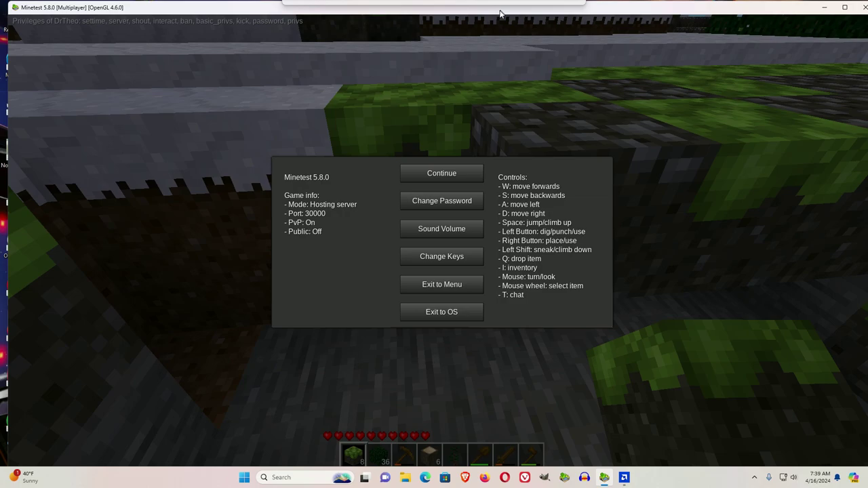
key(Escape)
key(i)
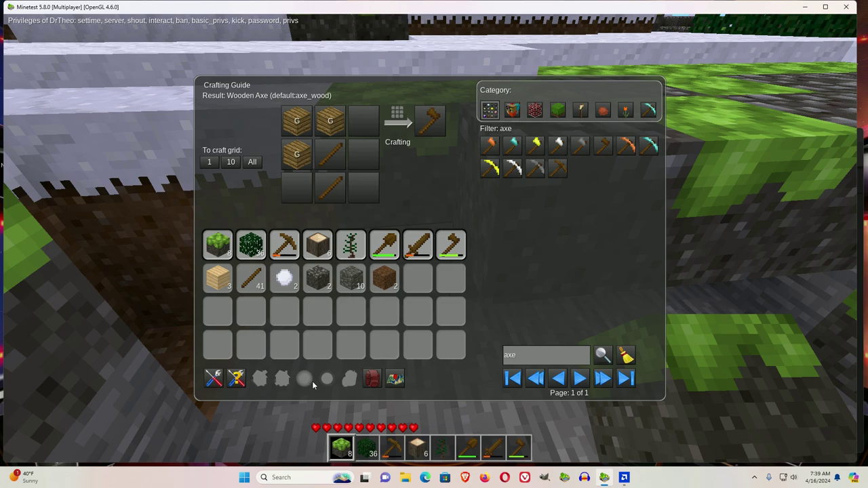
key(Escape)
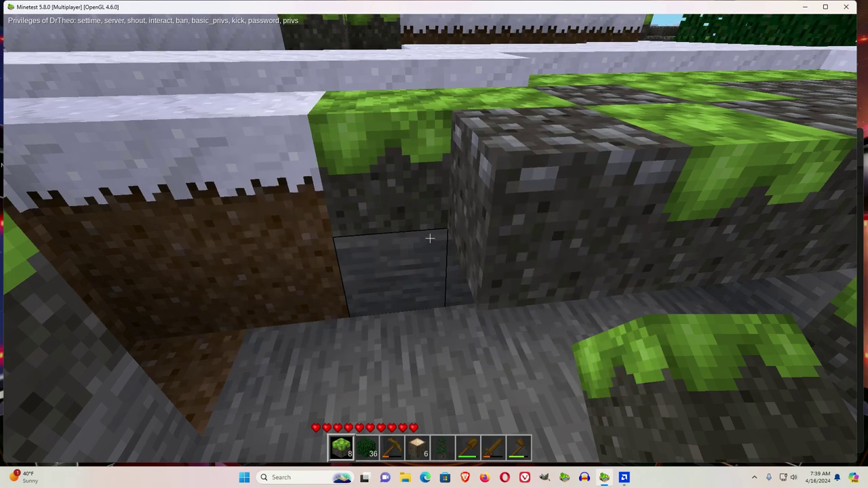
Exit to the main menu and host the same world again
key(Escape)
click(441, 284)
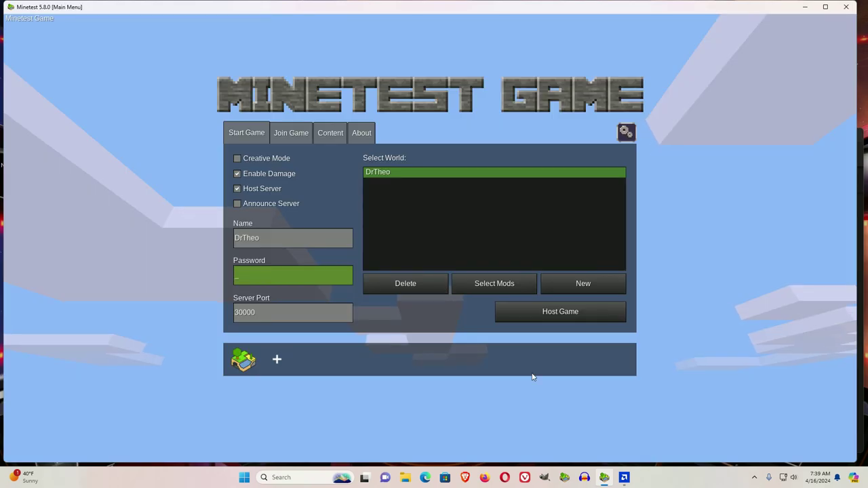
click(568, 313)
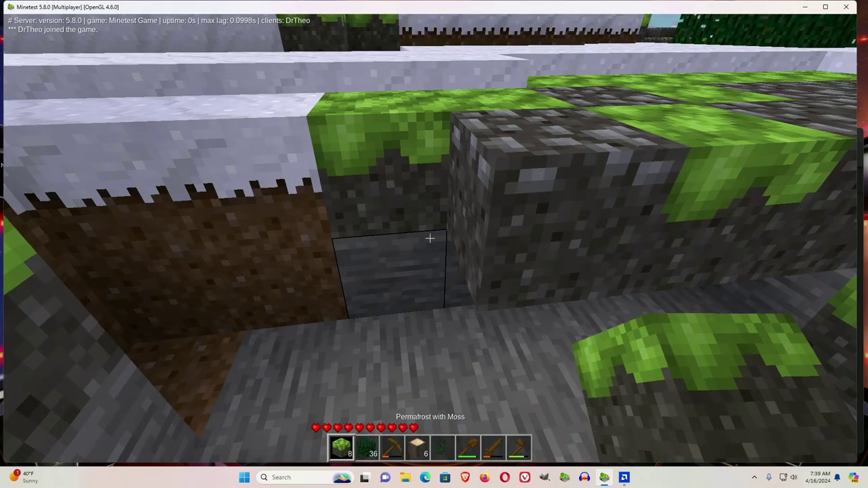
Set the world's time to night from the inventory, look around outside, and set the time back to day
key(i)
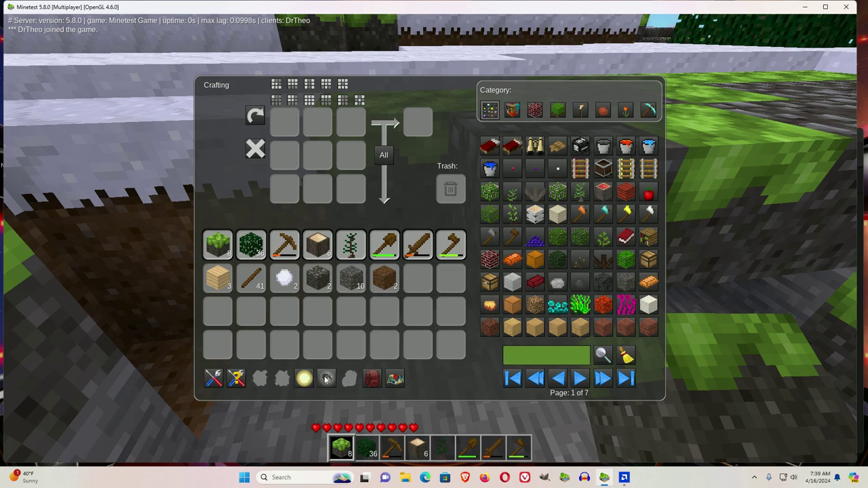
click(320, 381)
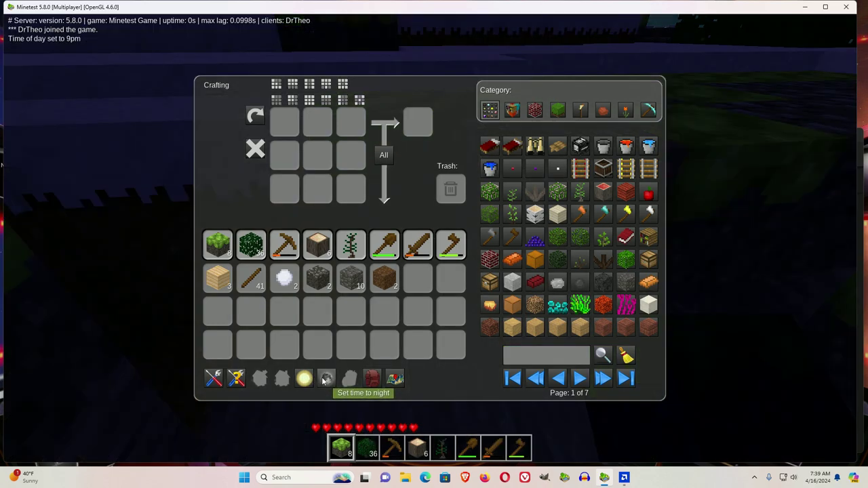
key(Escape)
mouse_move(429, 238)
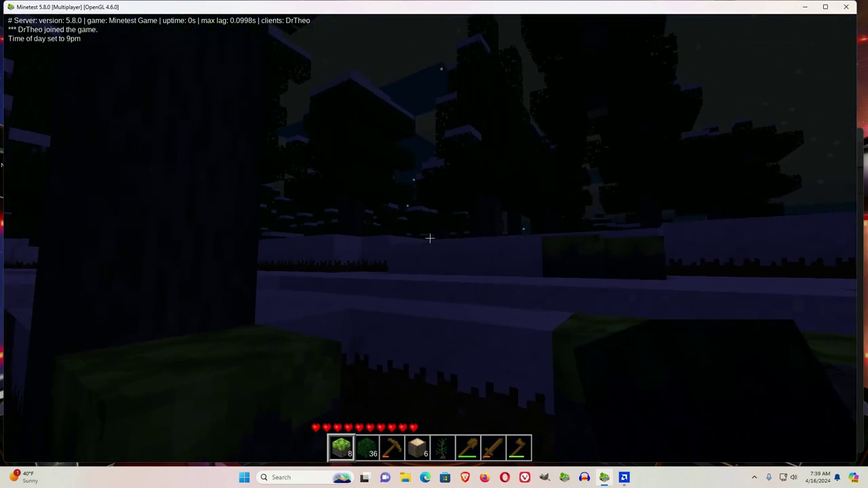
key(i)
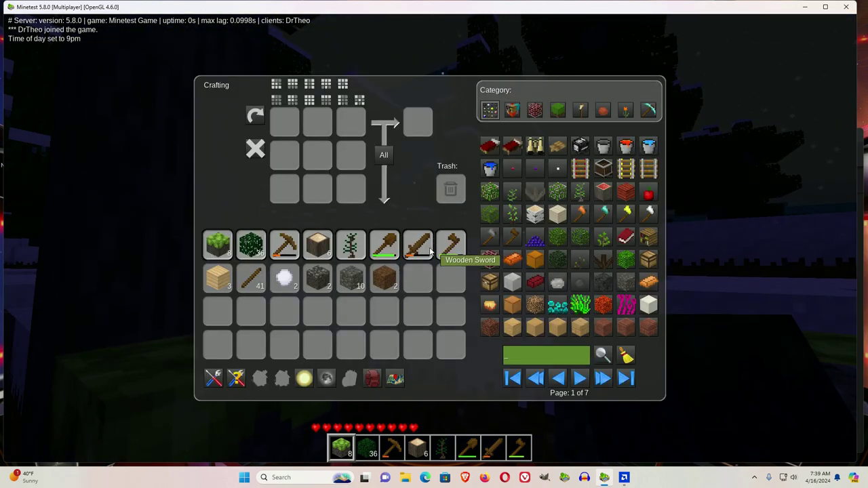
click(309, 384)
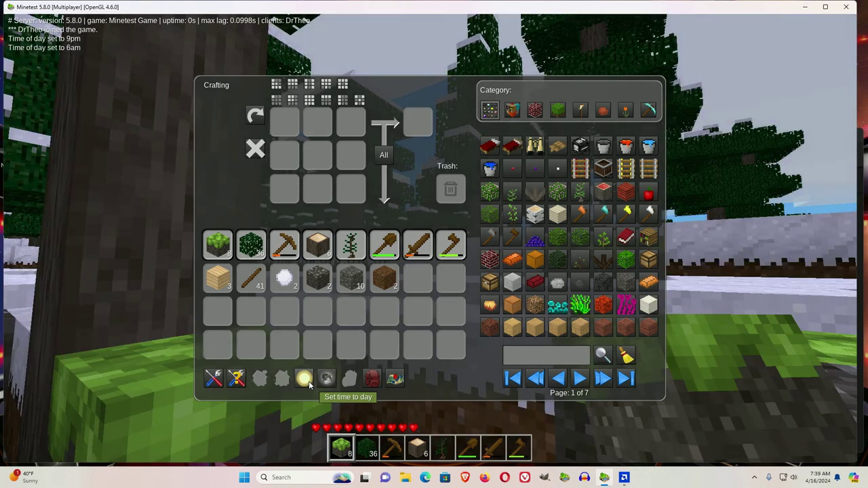
key(Escape)
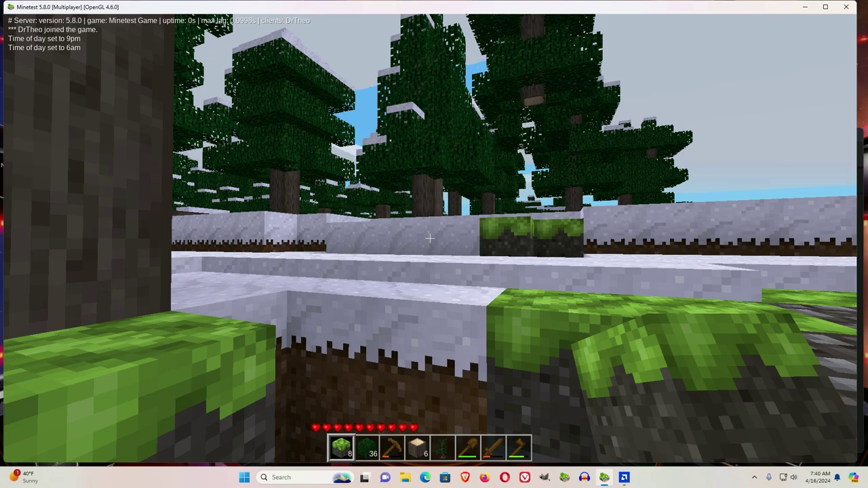
Run /help privs again and examine the privilege needed for /sethome and /home
key(slash)
text(grantme settime)
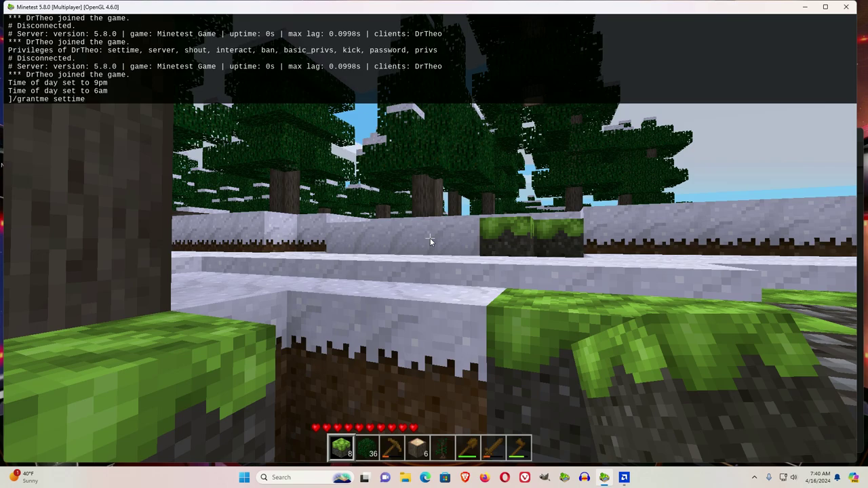
key(Up)
key(Return)
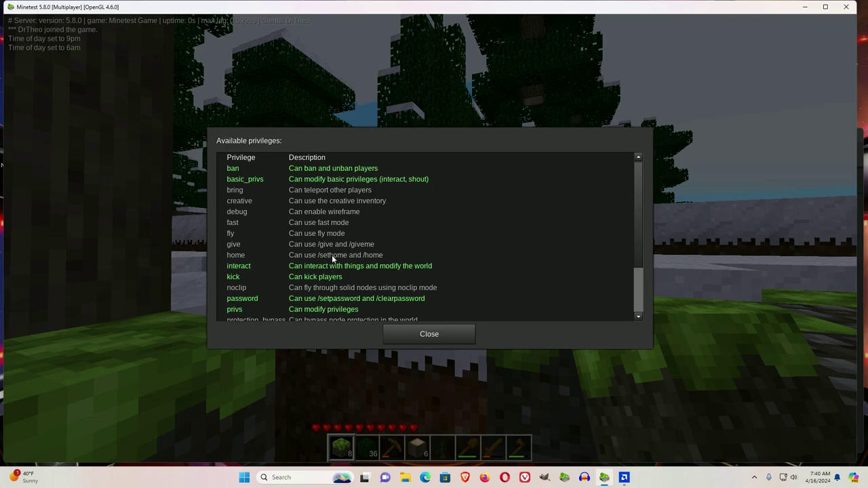
click(432, 337)
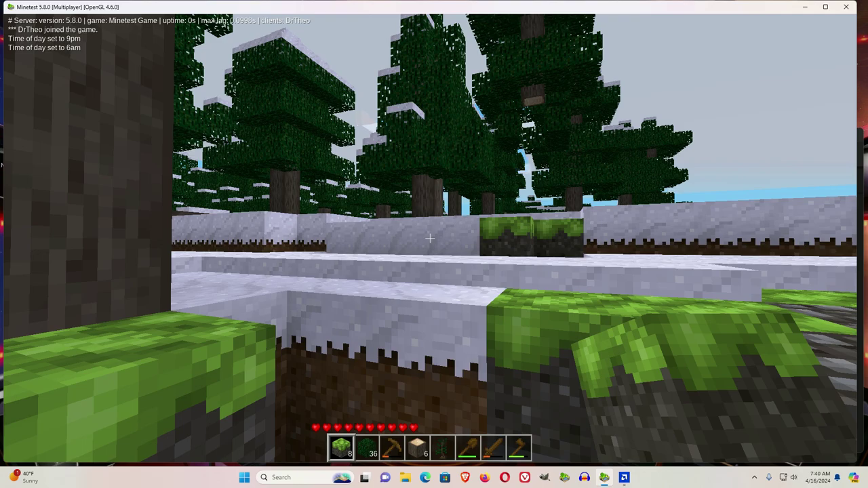
key(slash)
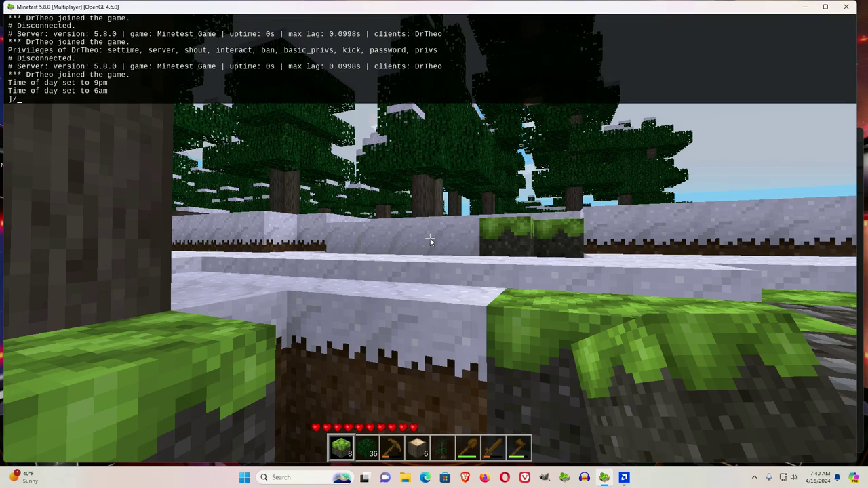
text(help privs)
key(Return)
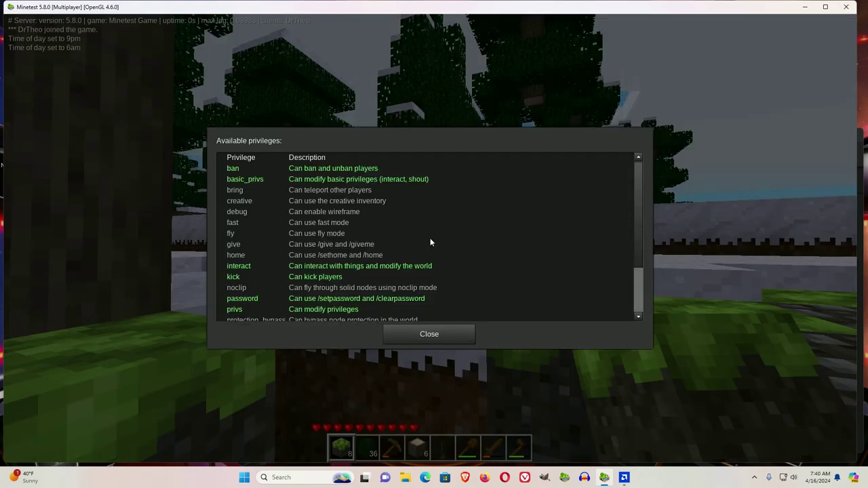
click(448, 337)
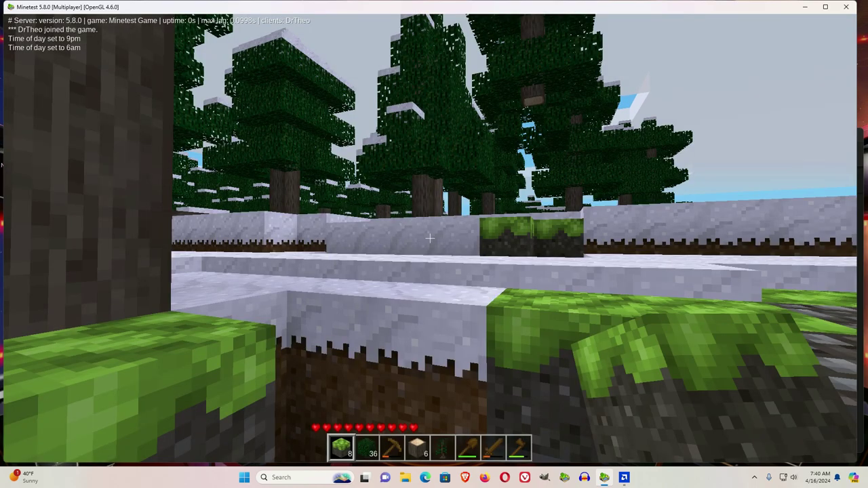
Grant yourself the home privilege with /grantme home and check the home controls in the inventory
key(slash)
text(g)
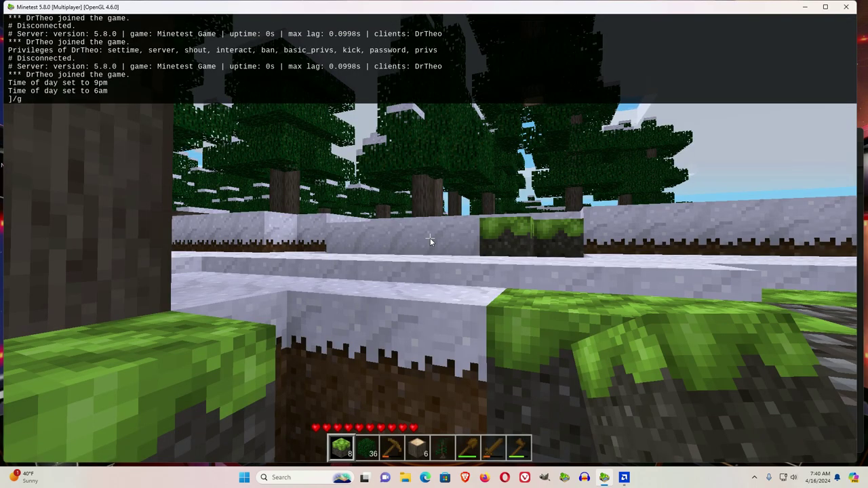
text(rantme)
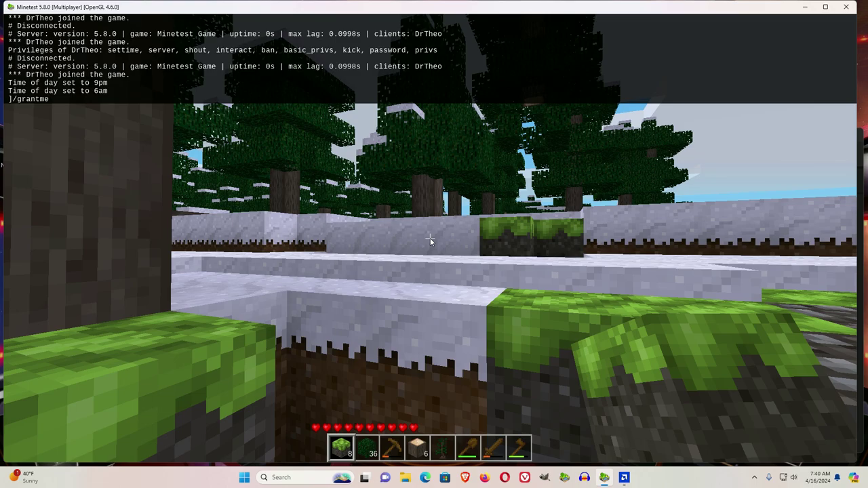
text( home)
key(Return)
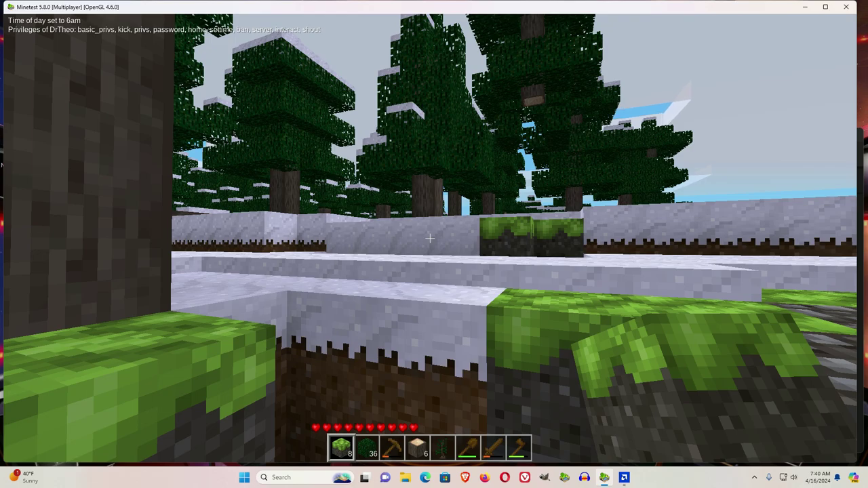
key(i)
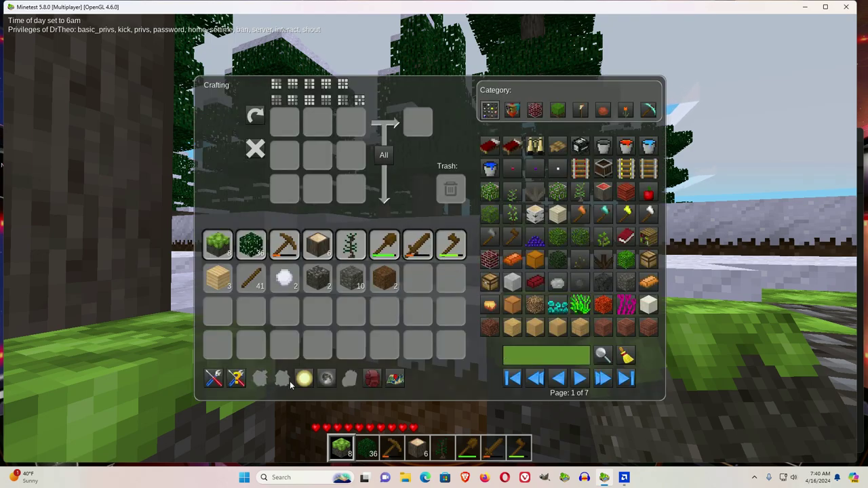
key(i)
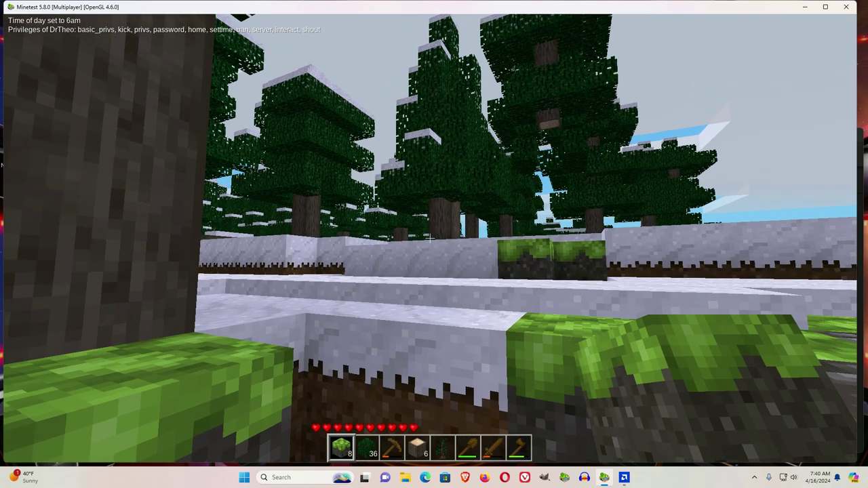
Walk out of the snowy trees to the open permafrost and set the home point there with /sethome
key(w)
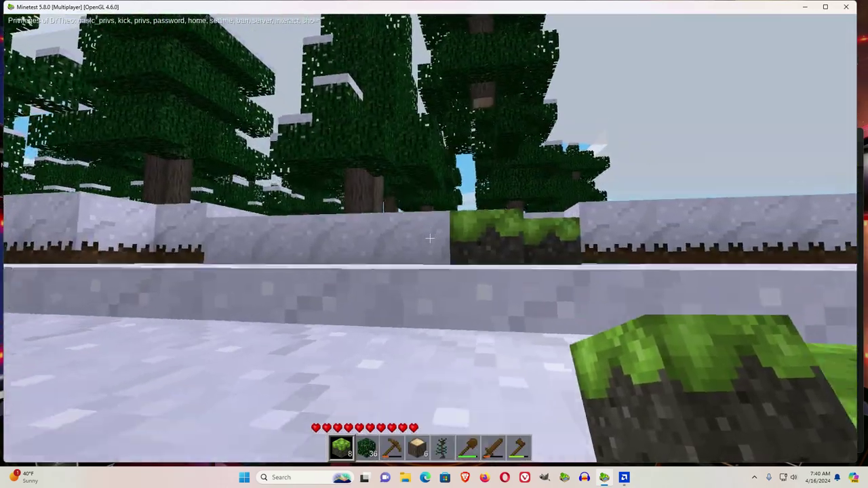
key(w)
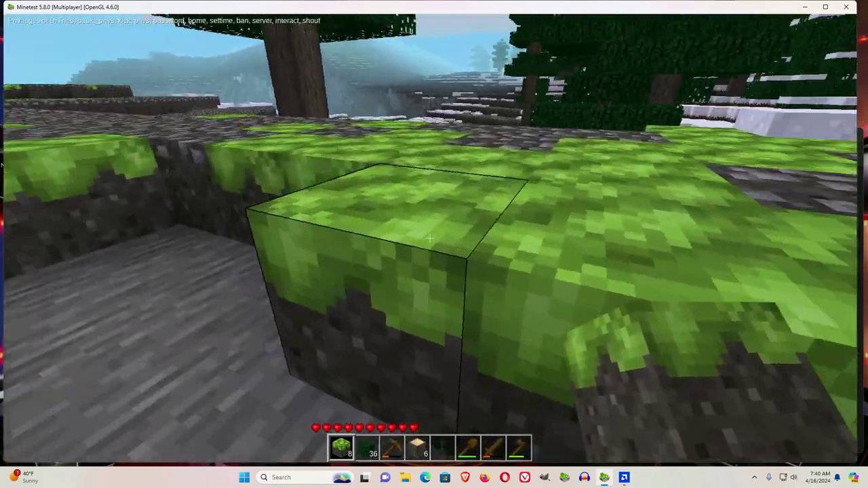
key(w)
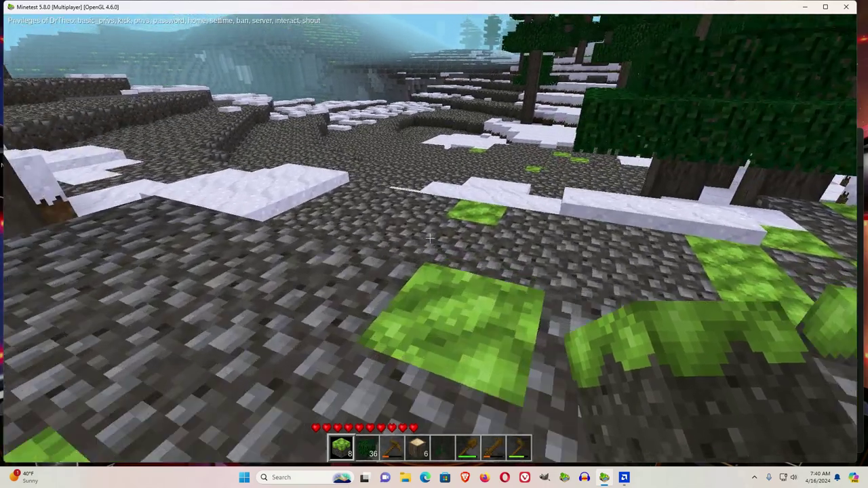
key(w)
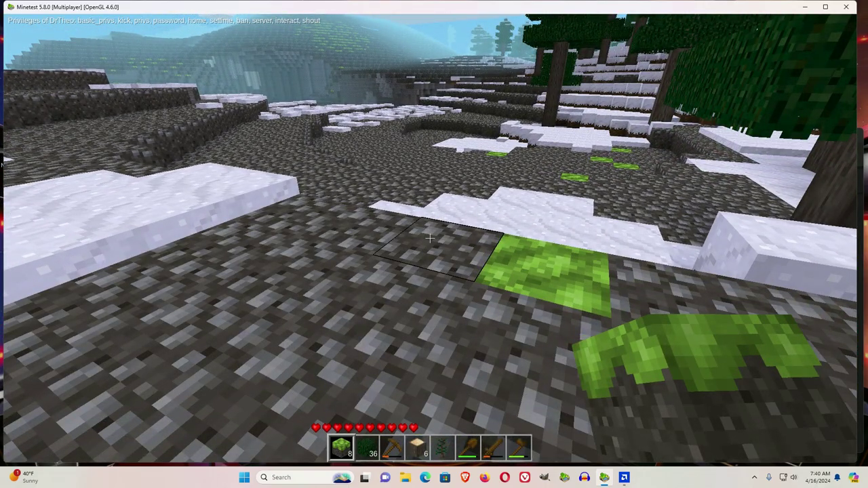
key(slash)
text(sethom)
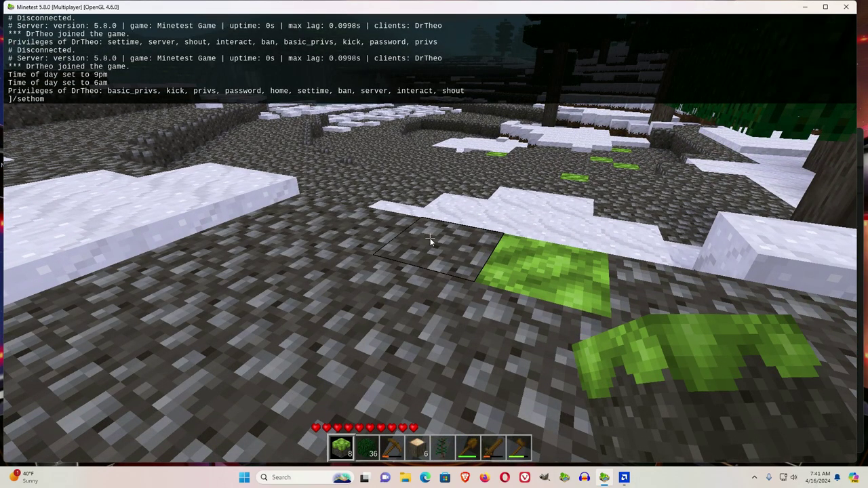
text(e)
key(Return)
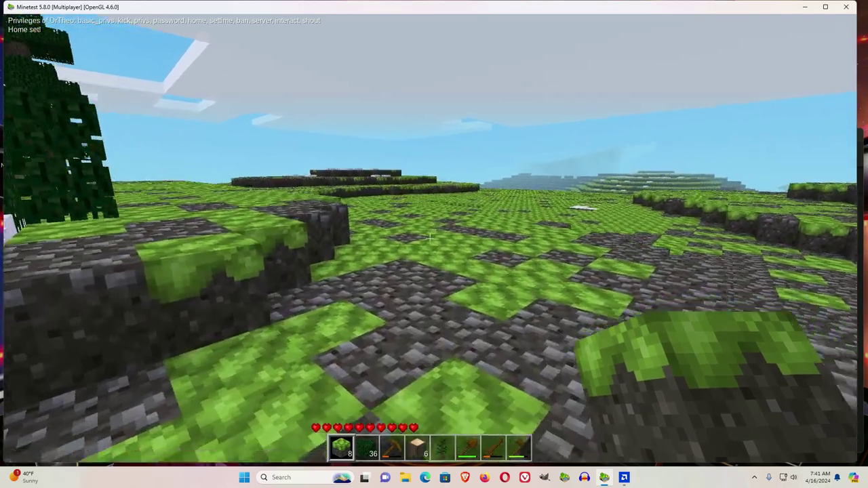
Walk away onto the mossy ground and teleport back to the home point with /home
key(w)
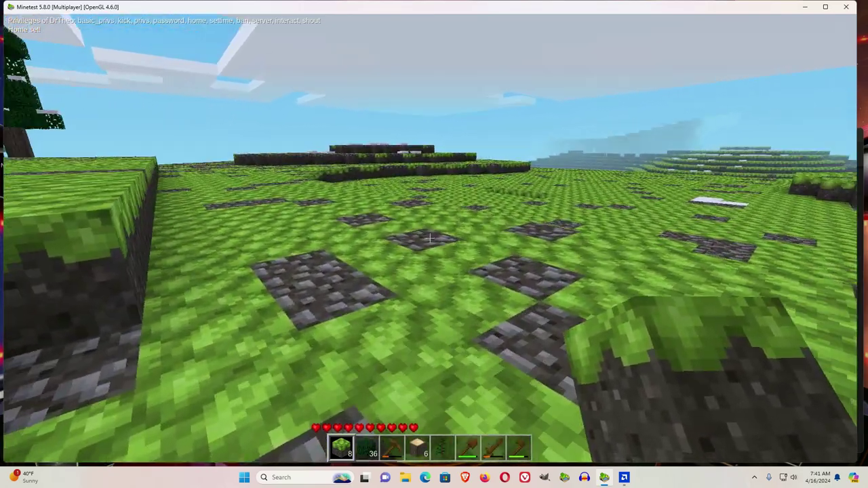
key(slash)
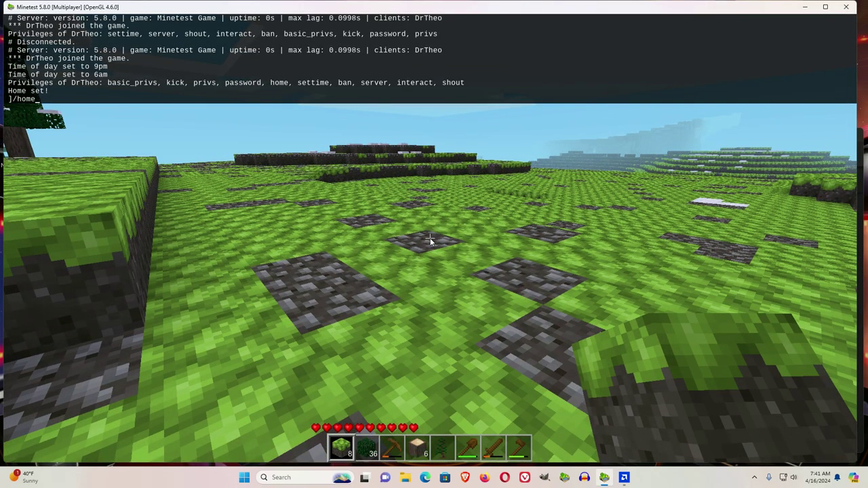
key(Return)
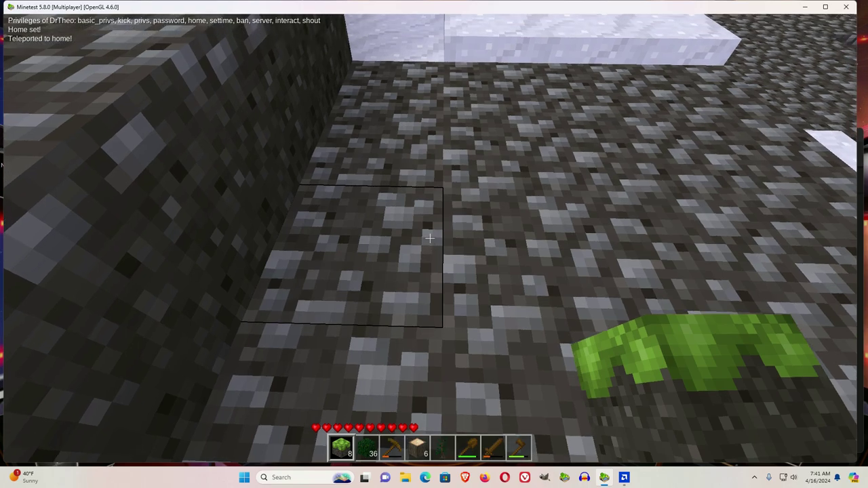
Exit to the main menu and host the same world again
key(Escape)
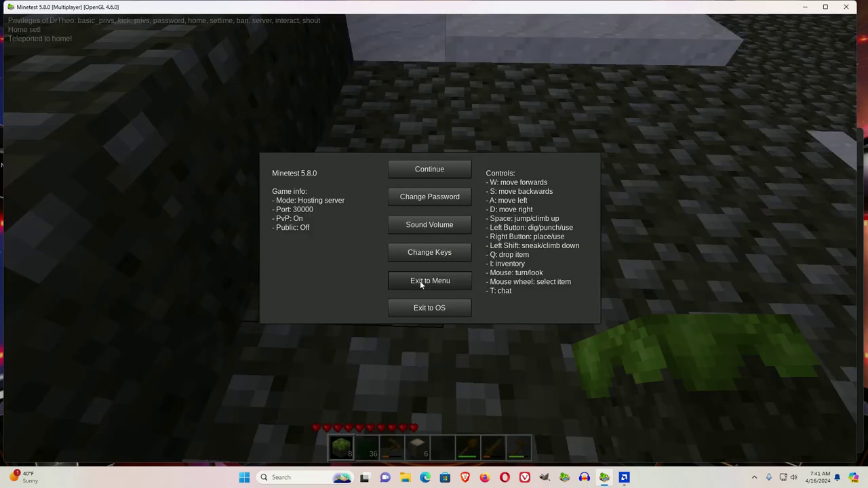
click(419, 281)
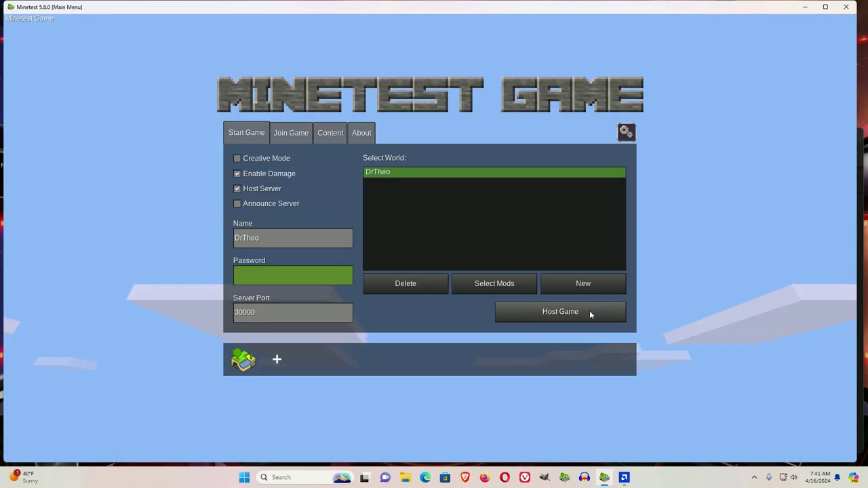
click(590, 313)
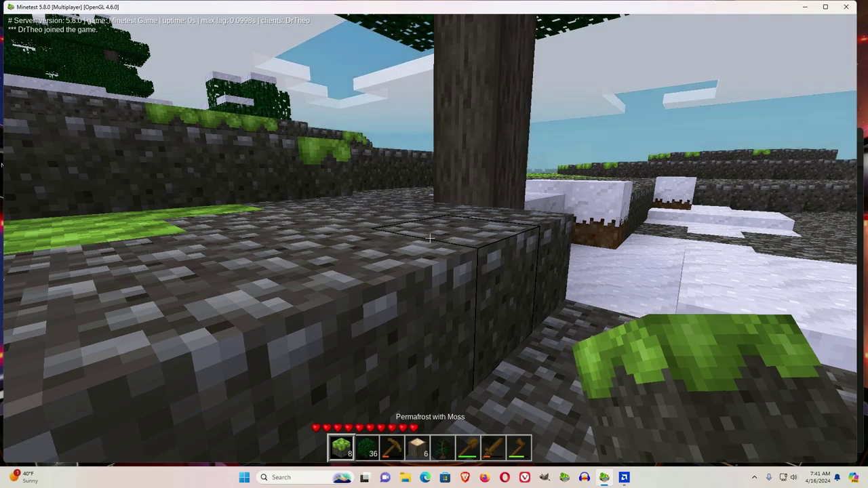
Examine the set home position and go home controls in the inventory, walking a short way between the two checks
key(i)
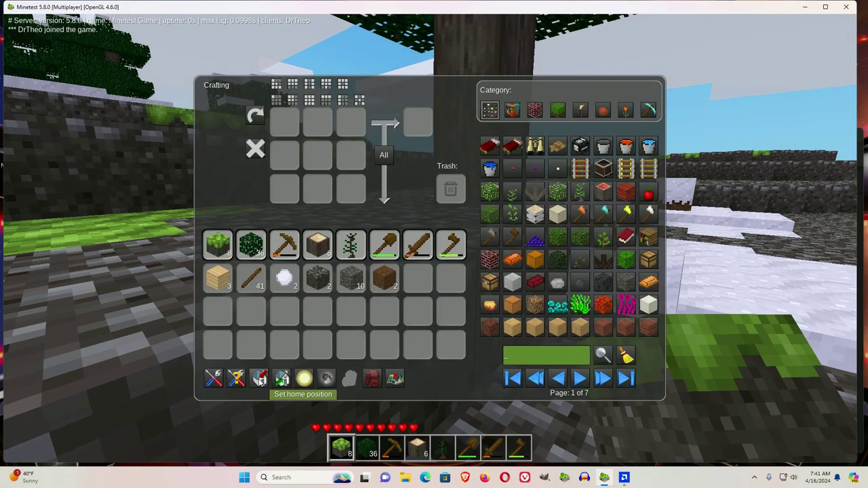
key(Escape)
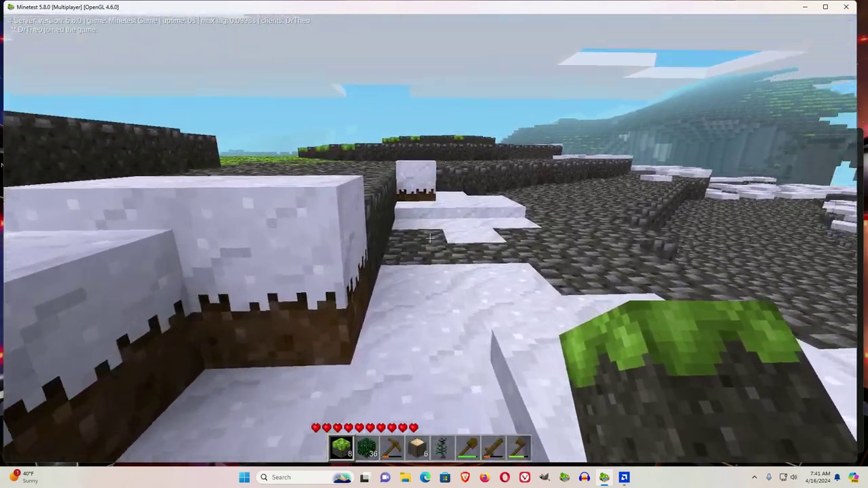
key(w)
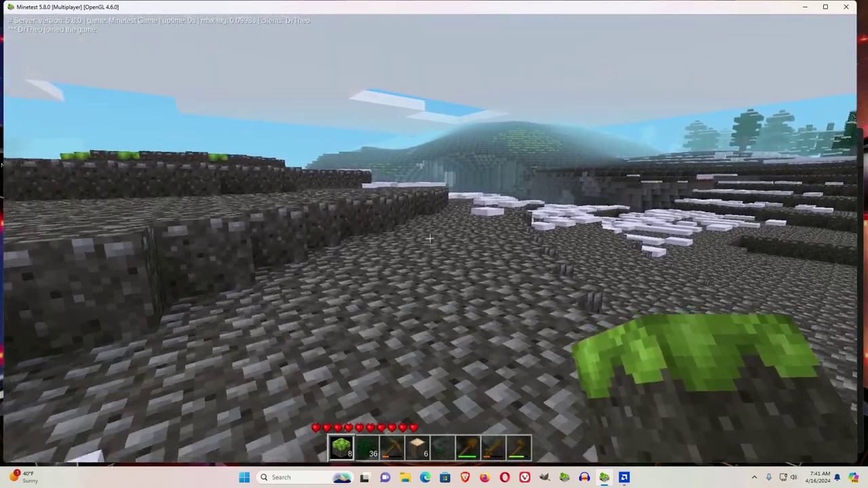
key(i)
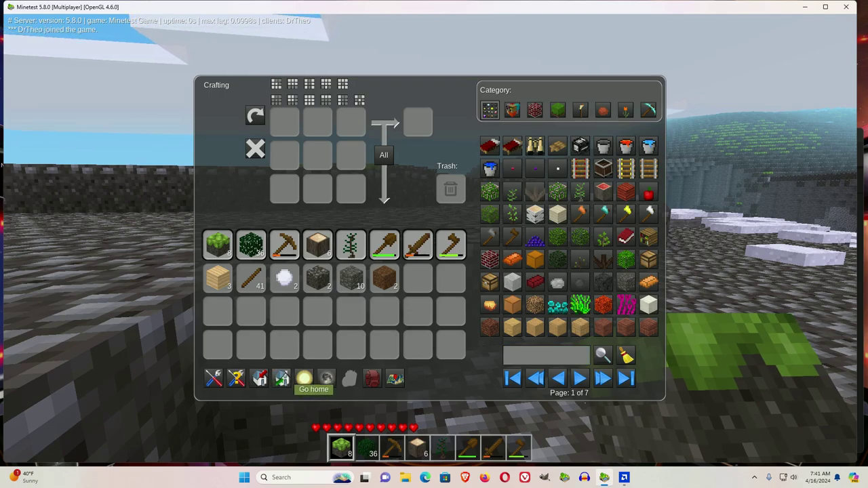
key(Escape)
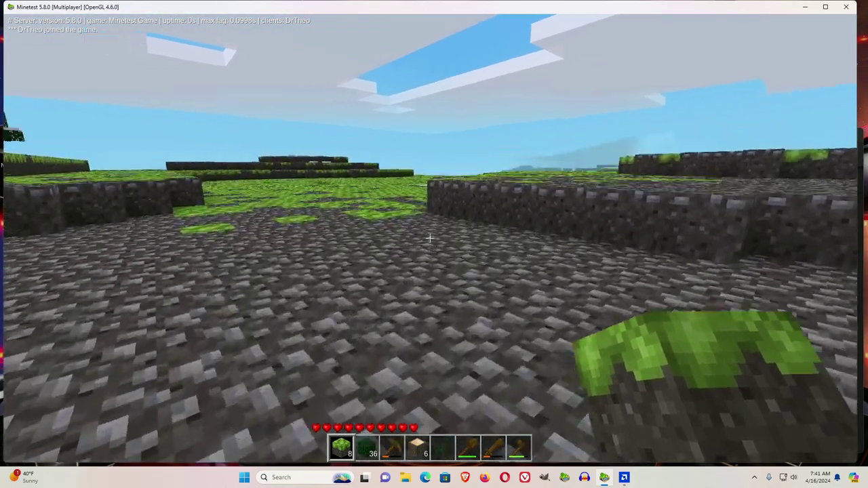
Walk far out onto the mossy field and run /home to return to the saved home point
key(w)
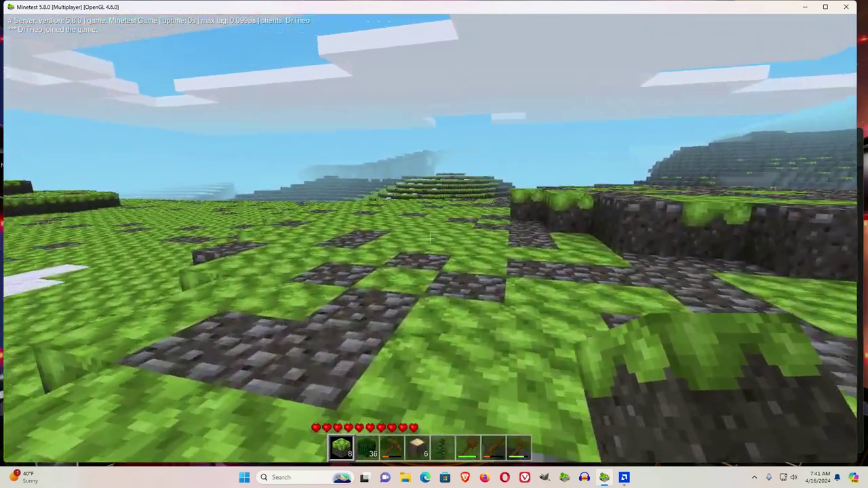
key(w)
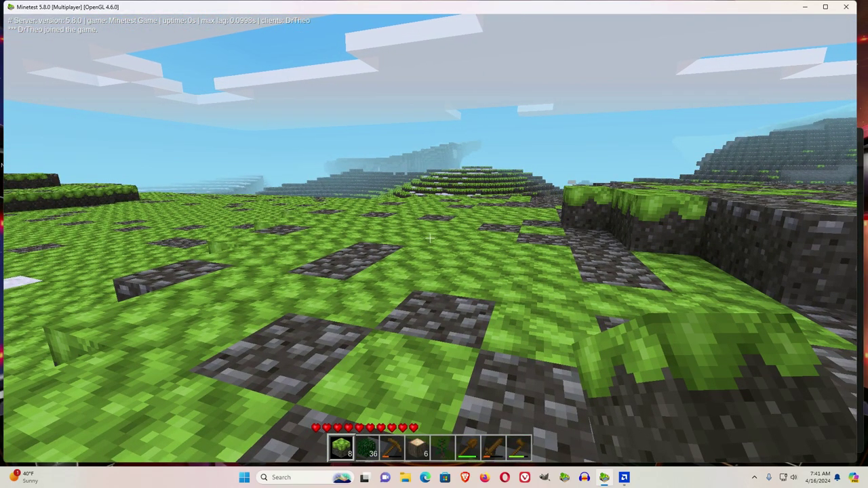
key(slash)
text(home)
key(Return)
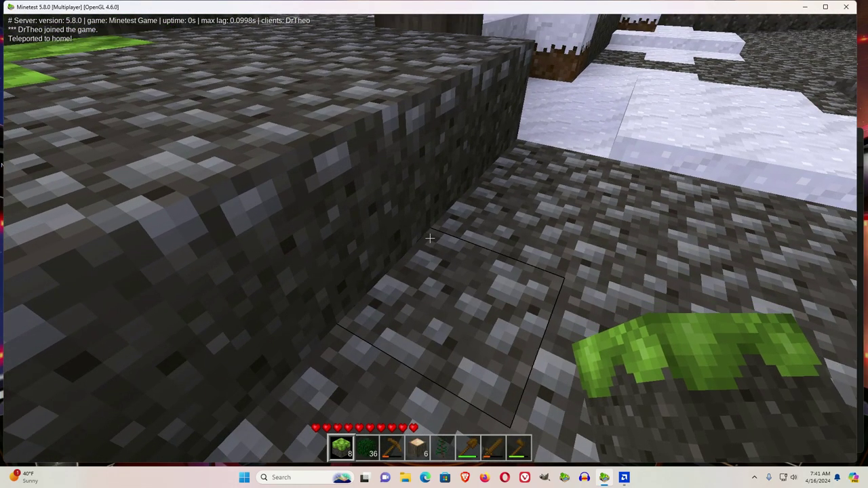
Walk back to the edge of the mossy field and set the home position there from the inventory
key(i)
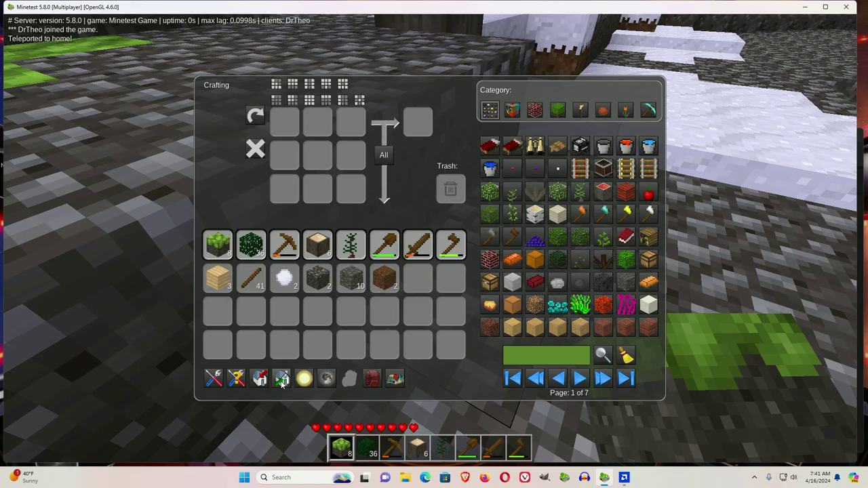
key(Escape)
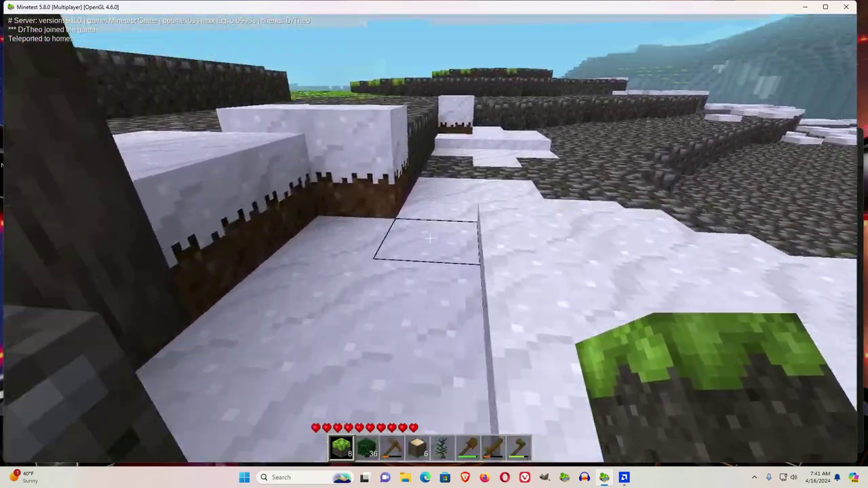
key(w)
key(w)
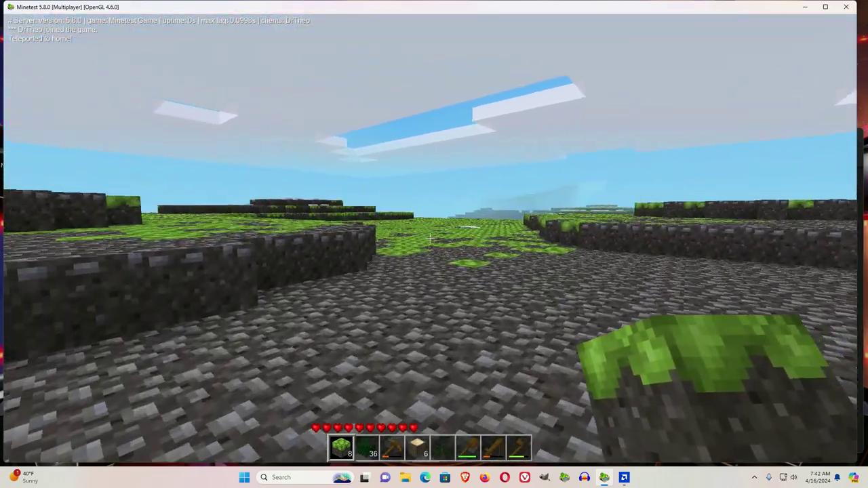
key(w)
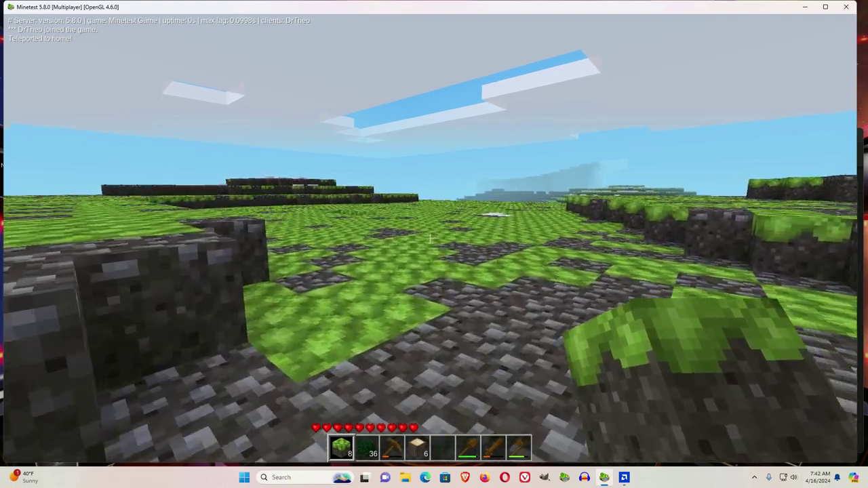
key(i)
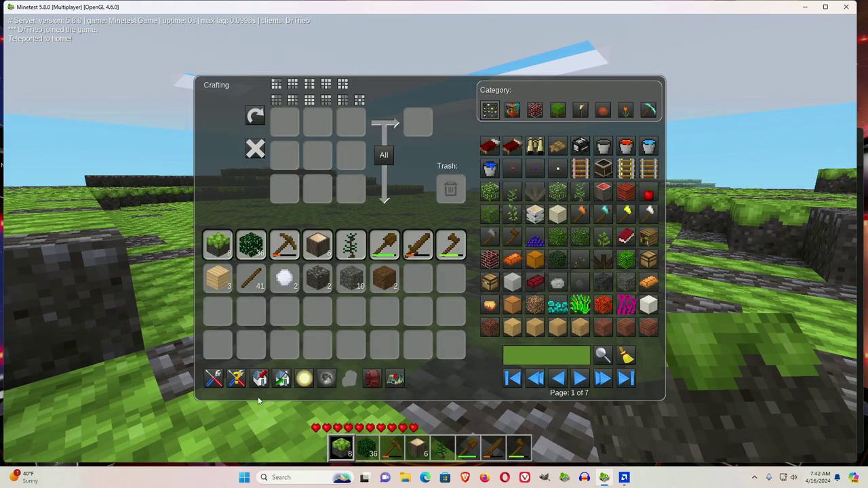
click(264, 377)
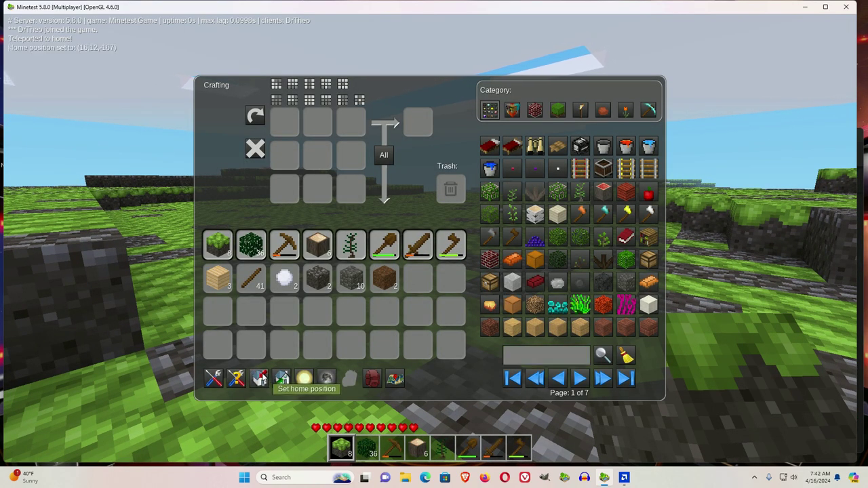
key(Escape)
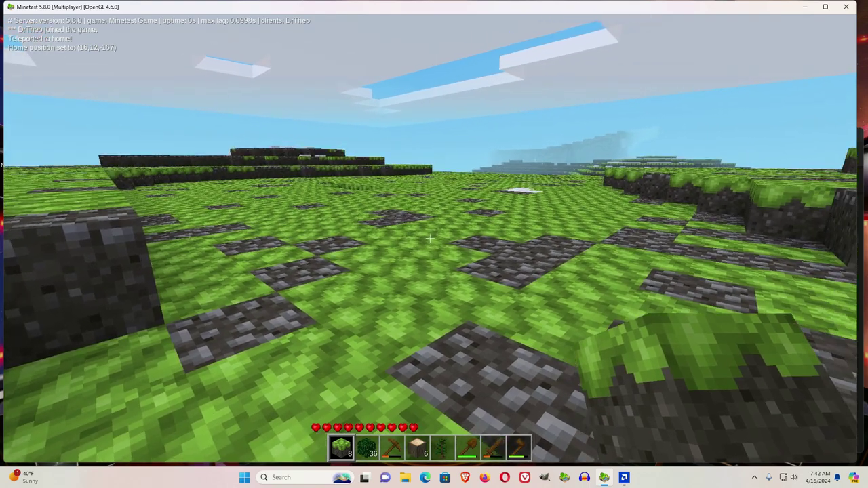
Teleport with /home and return to the mossy field using the inventory's Go home function to compare both home points
key(slash)
text(home)
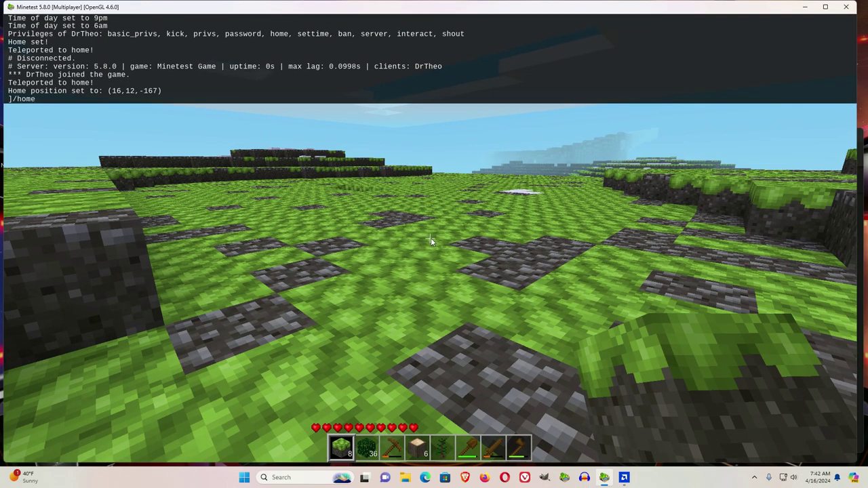
key(Return)
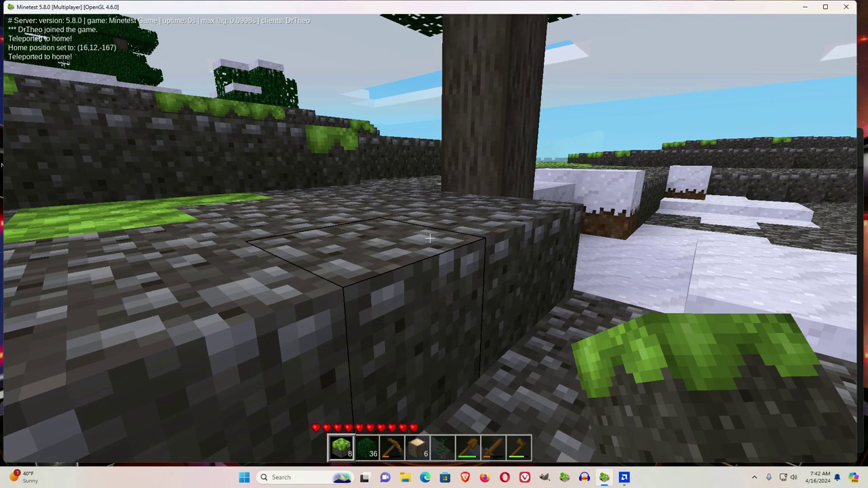
key(i)
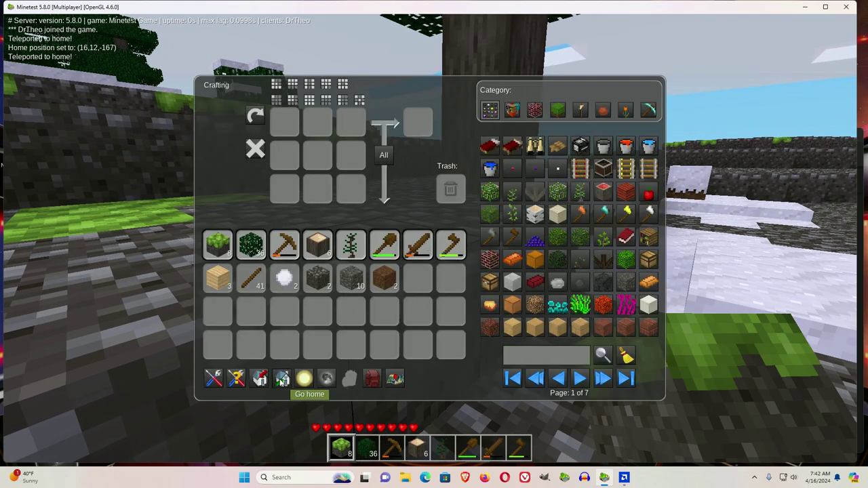
key(Escape)
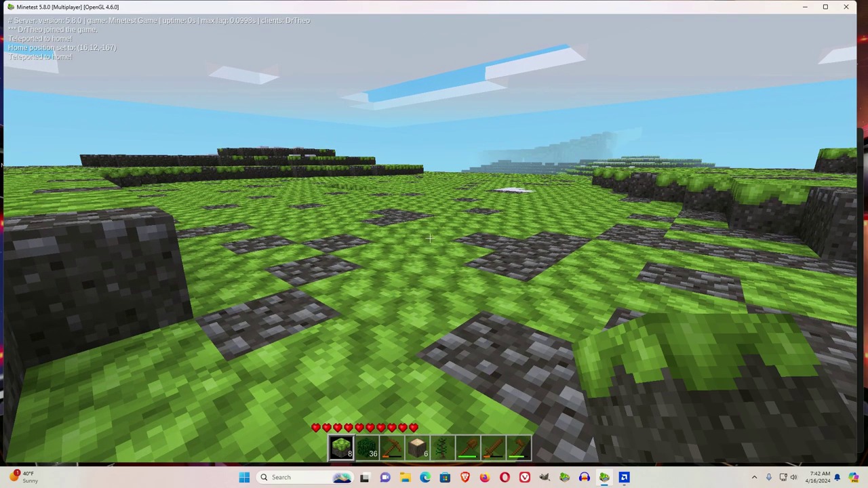
Walk a little around the mossy field's edge and switch the camera to the third-person view facing the character's front
key(w)
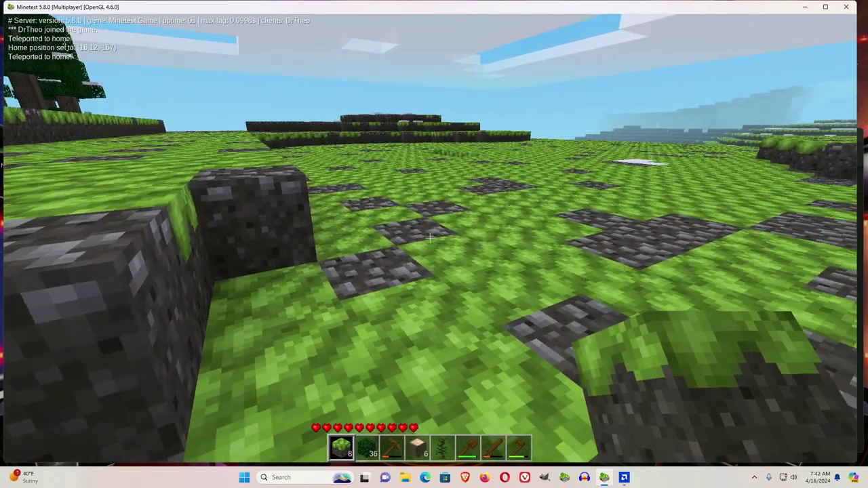
key(w)
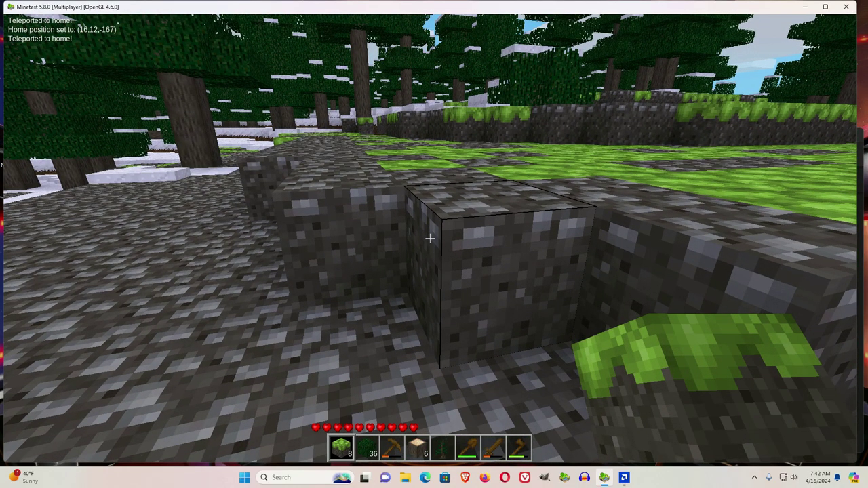
key(i)
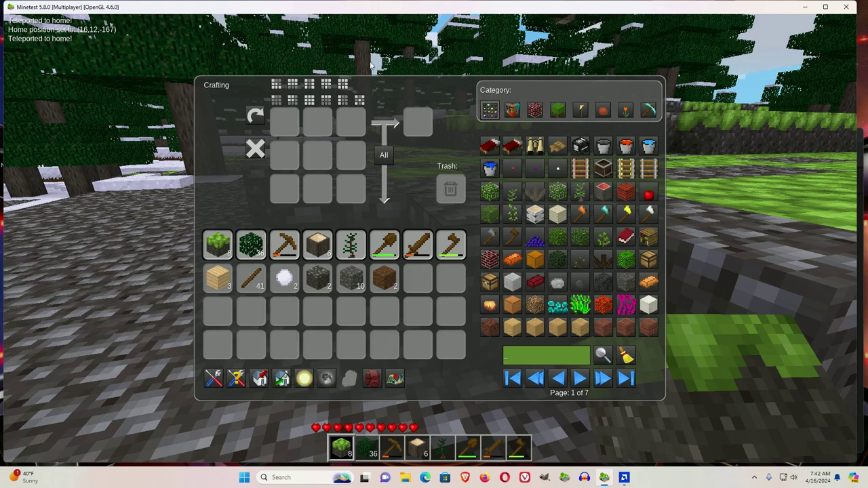
key(Escape)
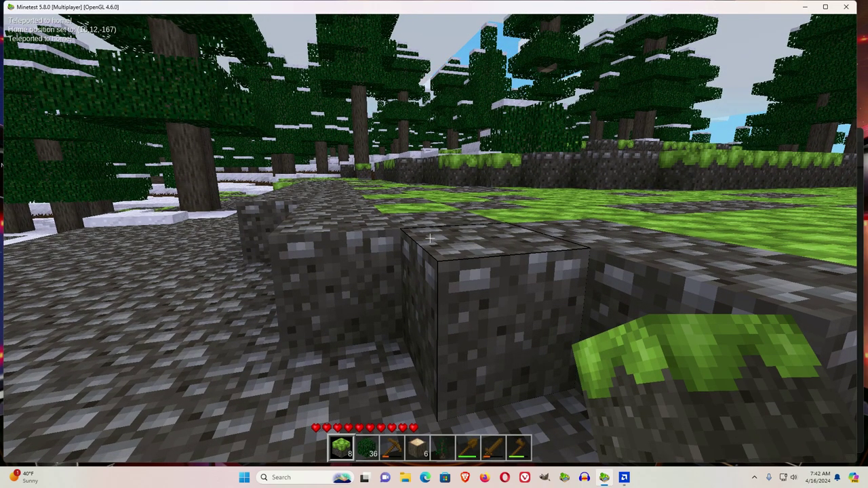
key(F7)
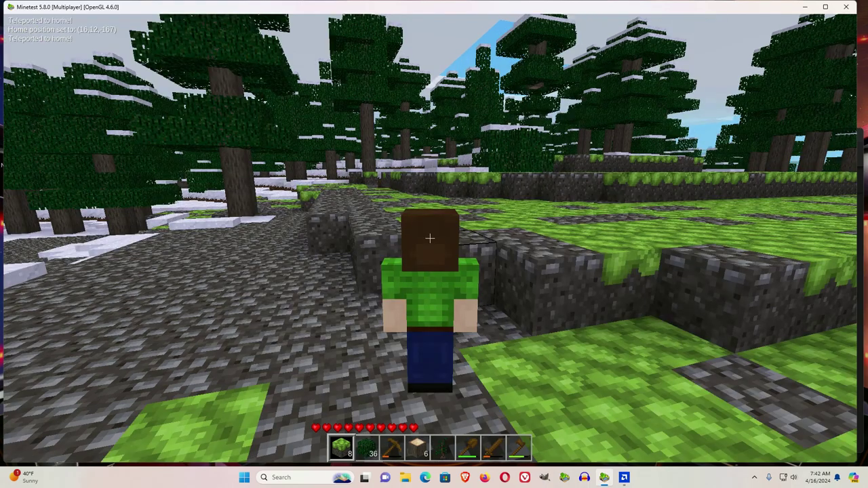
key(F7)
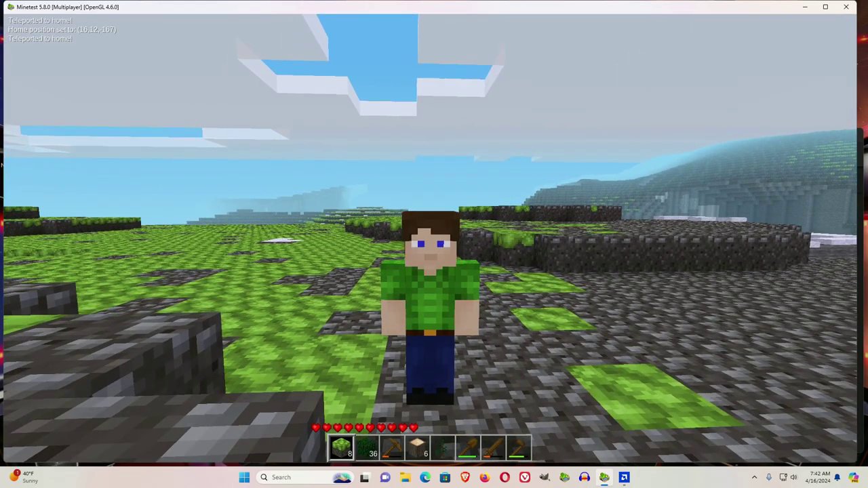